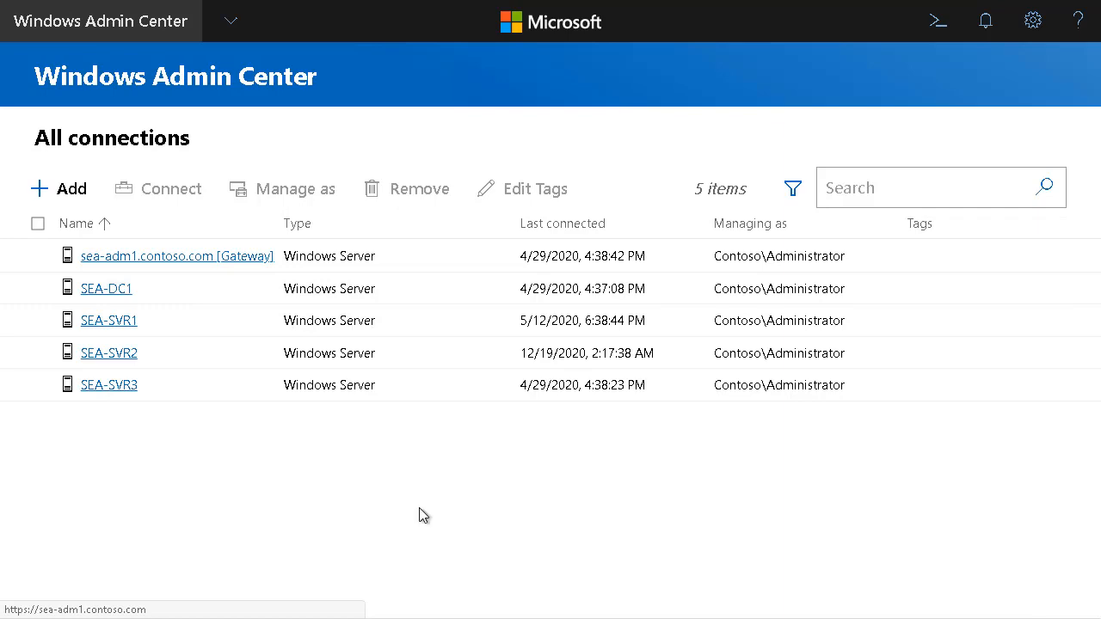
# Connect to SEA-SVR2 and open its roles and features
pyautogui.click(110, 361)
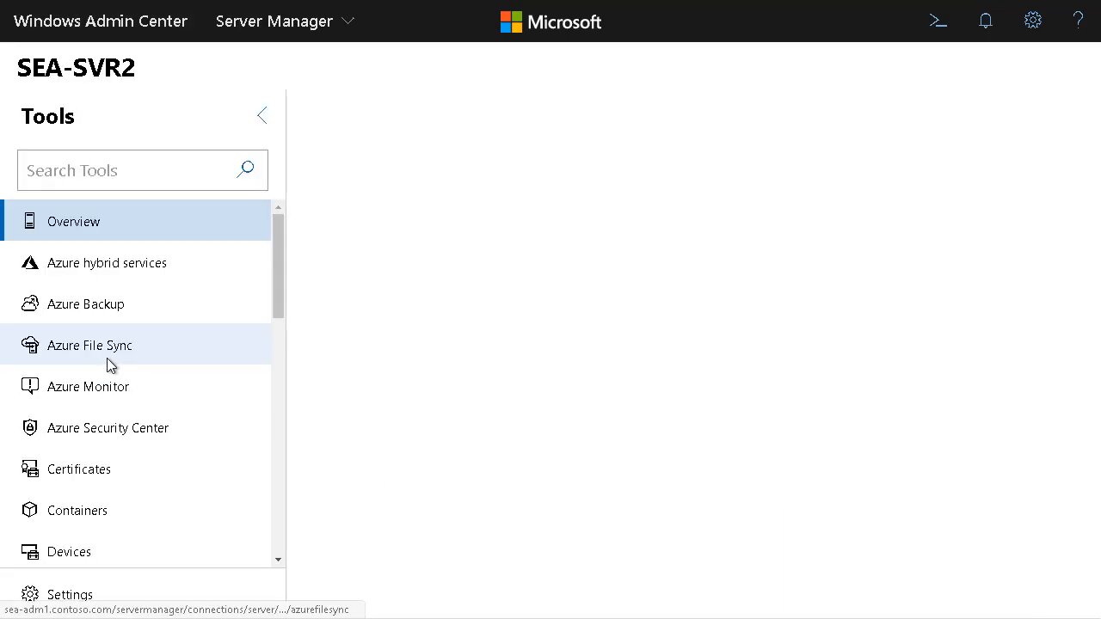
pyautogui.scroll(-6, 155, 483)
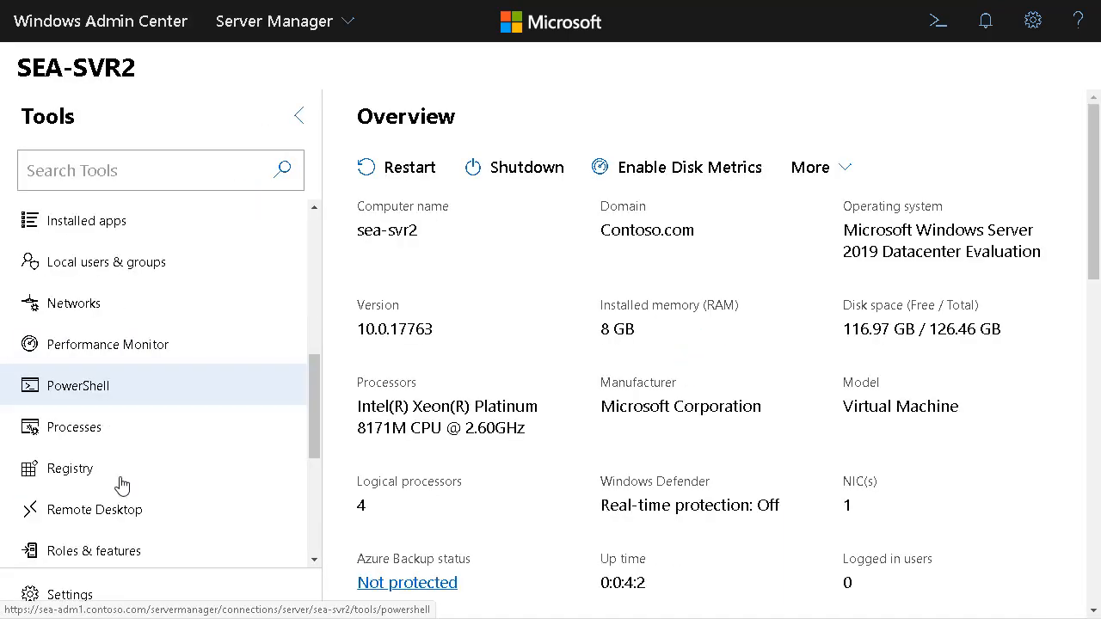
pyautogui.click(101, 490)
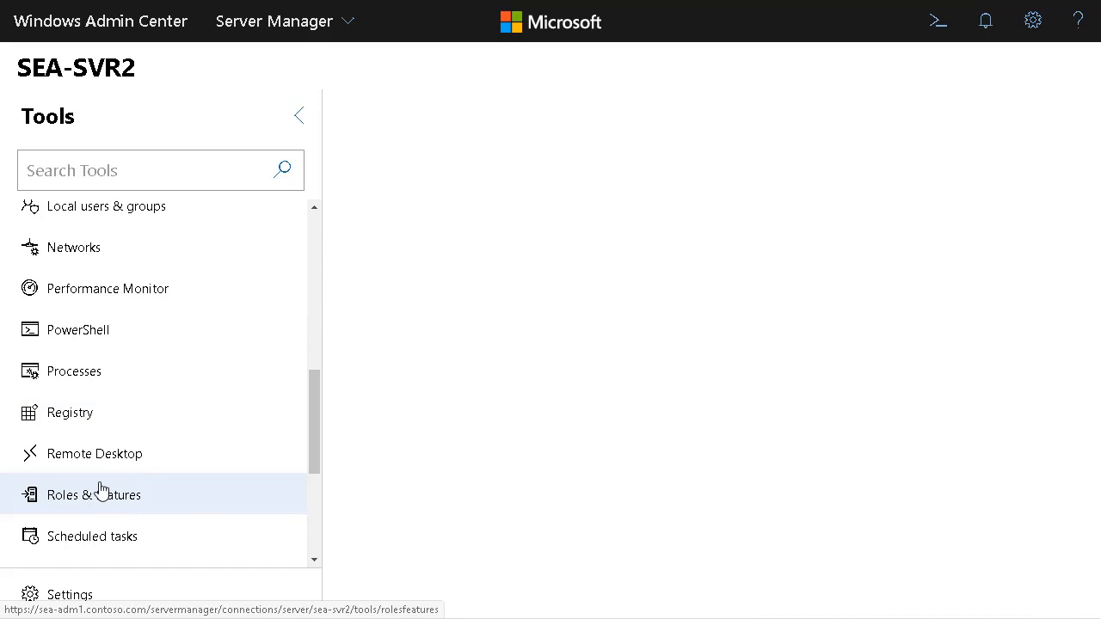
# Install the IP Address Management (IPAM) Server feature on SEA-SVR2, allowing an automatic reboot if required, and dismiss the notifications
pyautogui.scroll(-10, 430, 401)
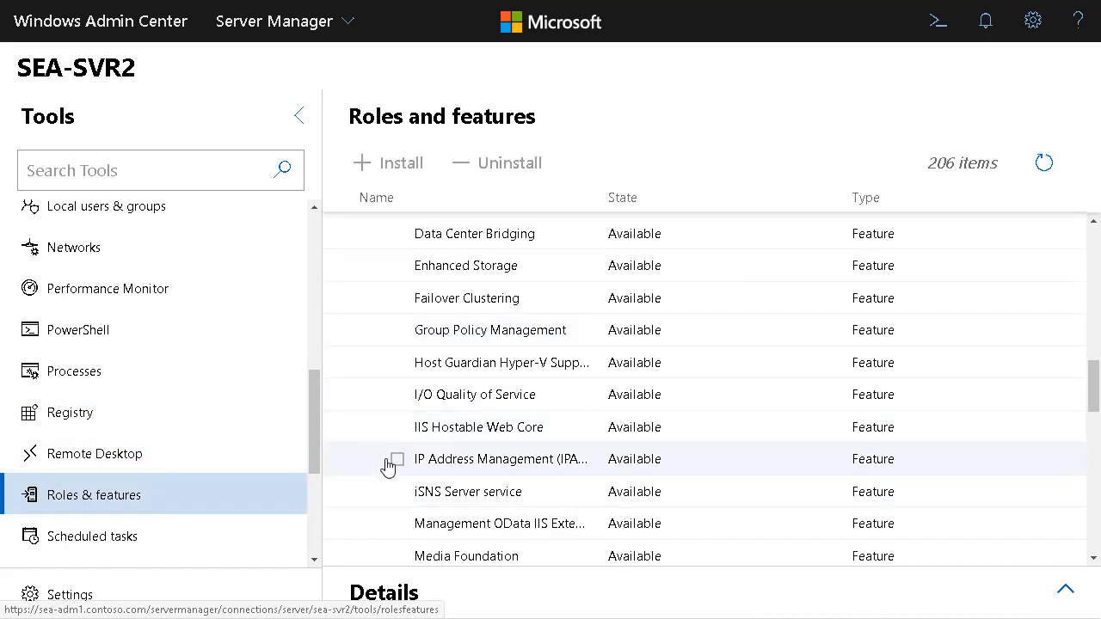
pyautogui.click(398, 460)
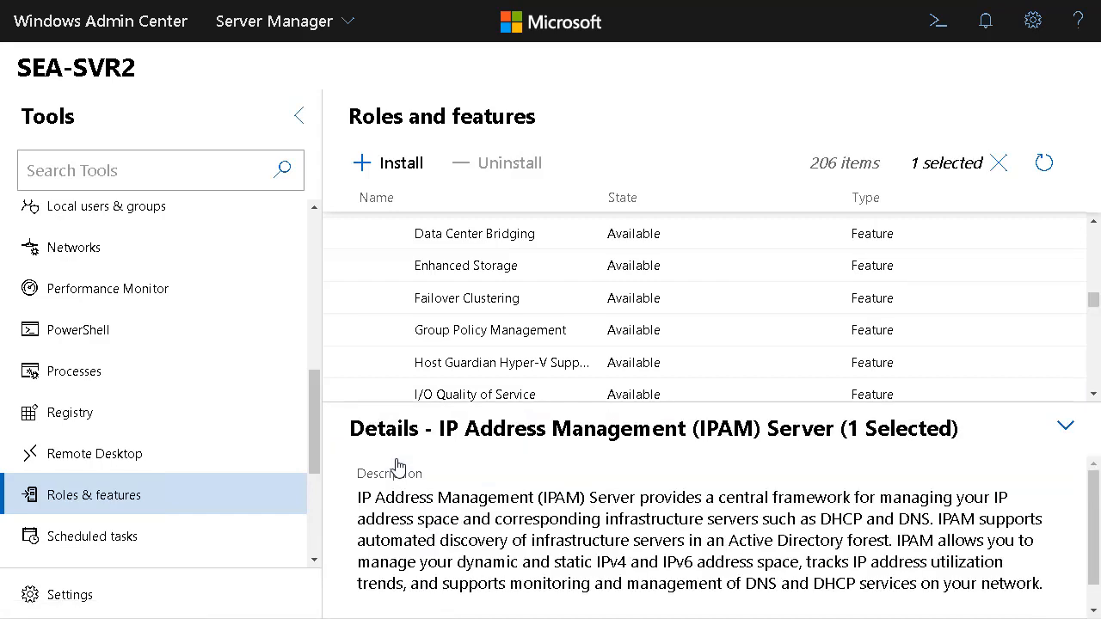
pyautogui.click(383, 168)
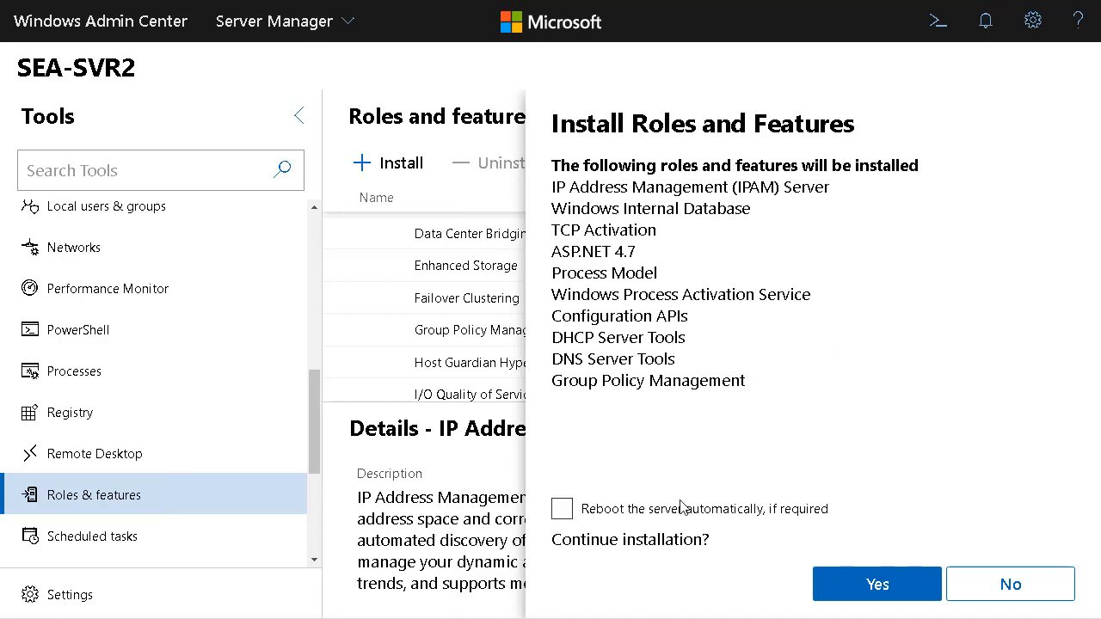
pyautogui.click(679, 509)
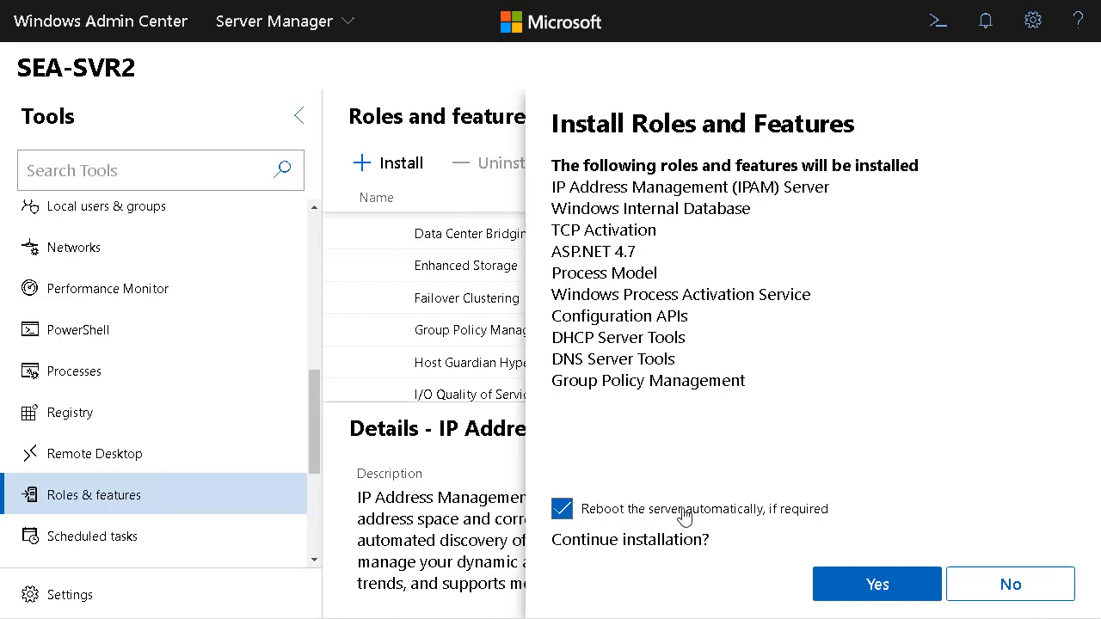
pyautogui.click(880, 585)
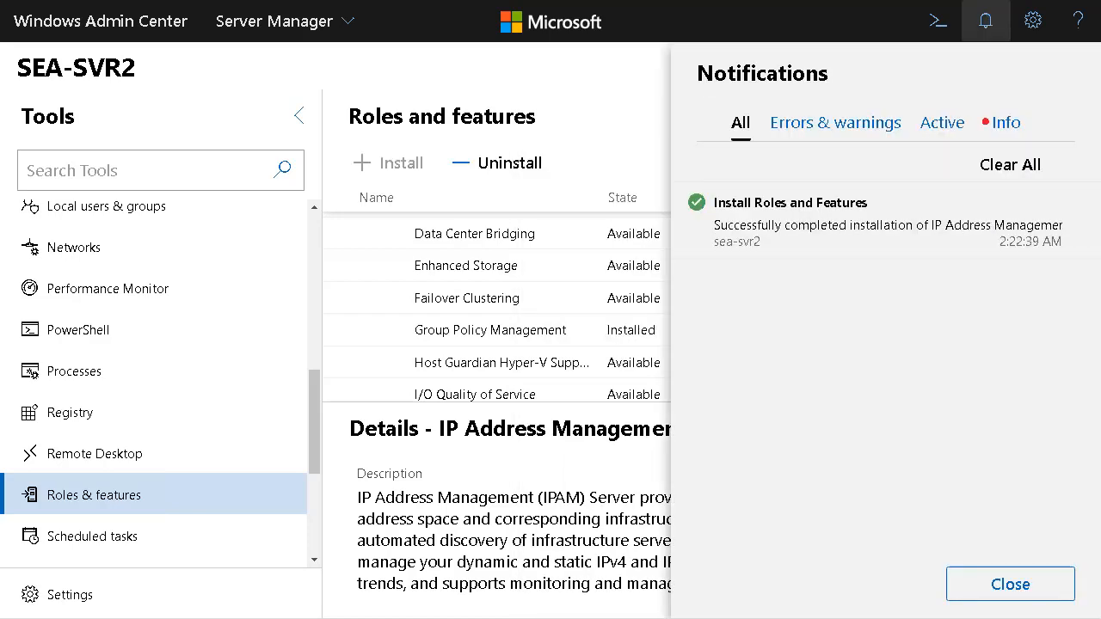
pyautogui.click(1007, 585)
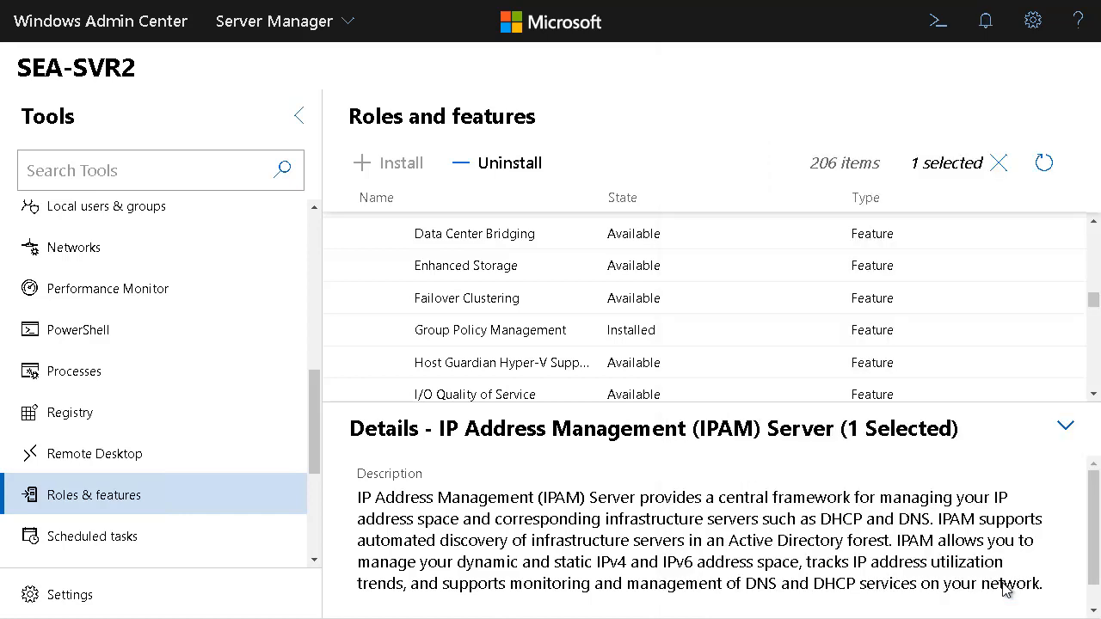
# Return to all connections, connect to the sea-adm1.contoso.com gateway and open its roles and features
pyautogui.click(150, 31)
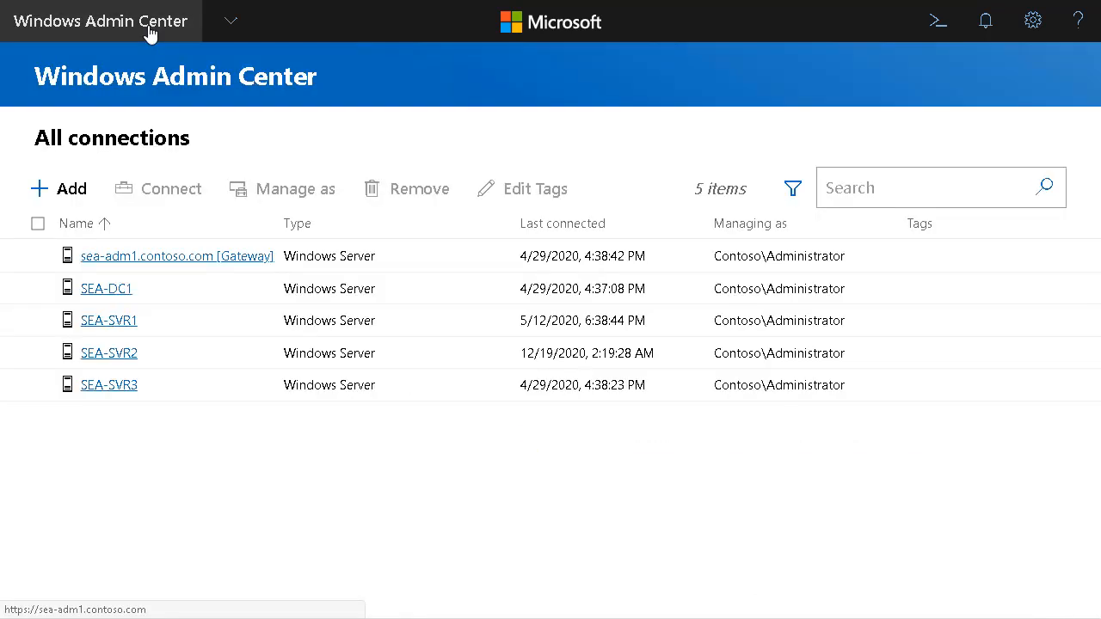
pyautogui.click(127, 263)
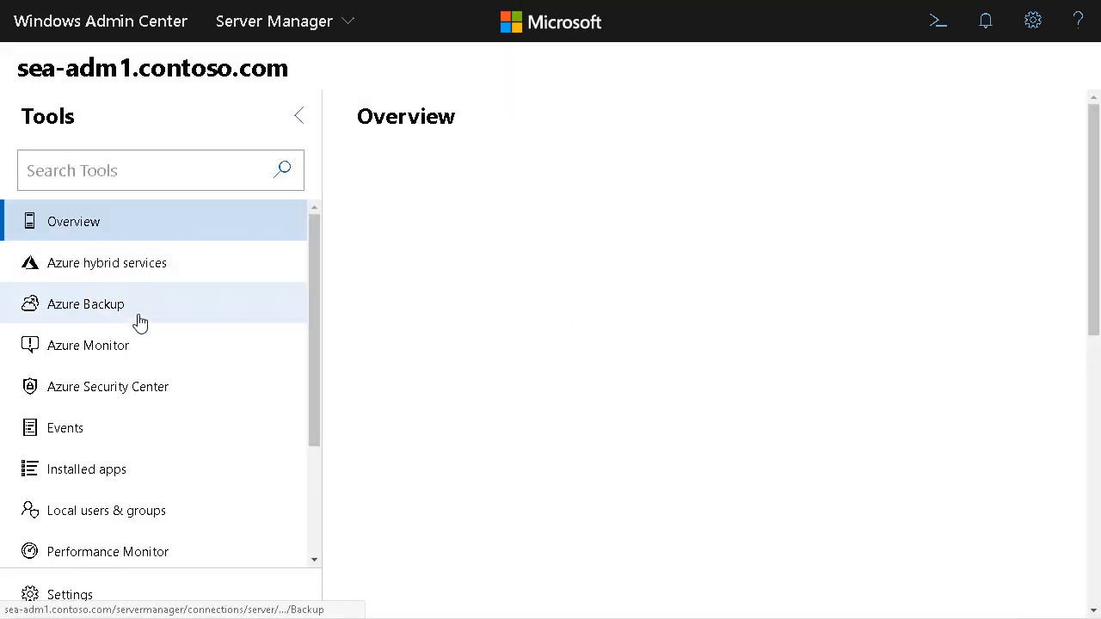
pyautogui.scroll(-5, 138, 322)
pyautogui.click(94, 435)
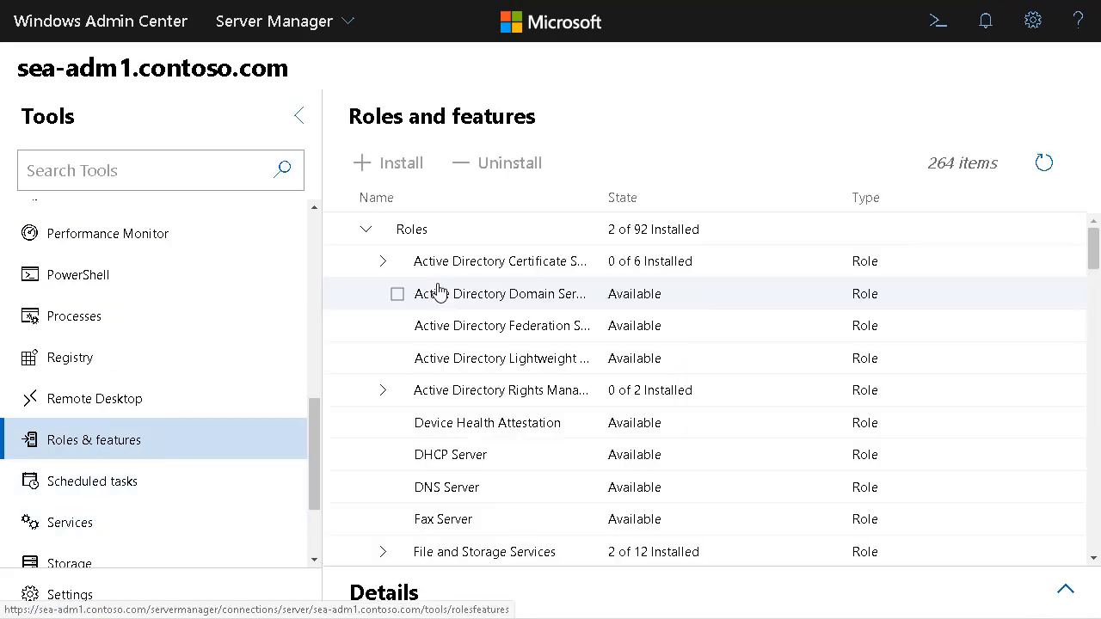
# Install the IP Address Management (IPAM) Client from the Feature Administration Tools under Remote Server Administration Tools, then dismiss the notifications
pyautogui.scroll(-15, 383, 419)
pyautogui.click(383, 416)
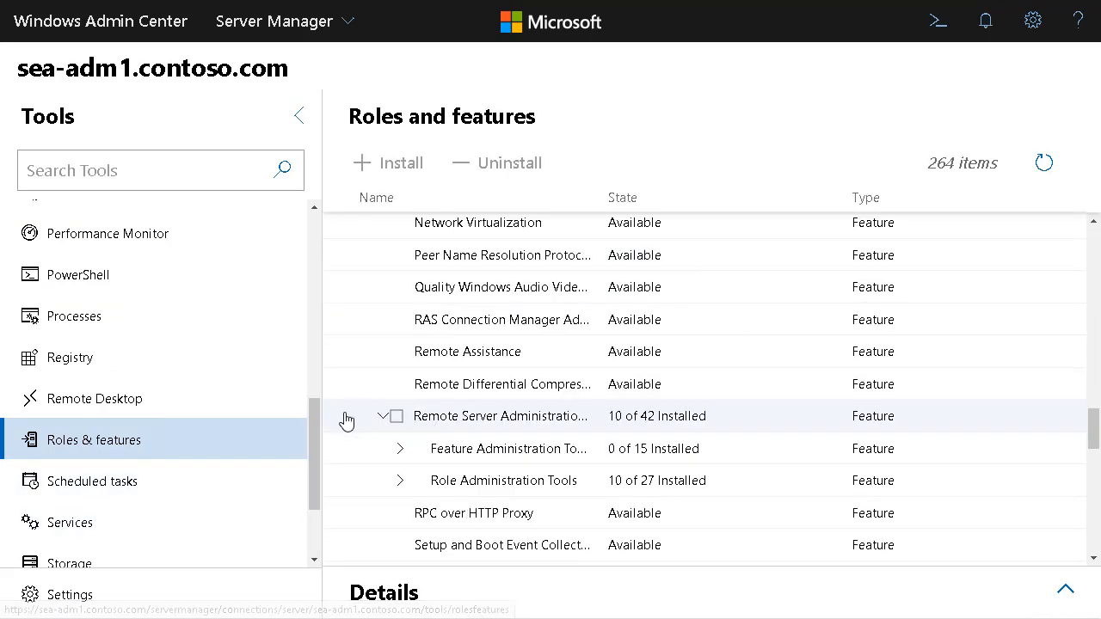
pyautogui.click(400, 450)
pyautogui.scroll(-3, 452, 482)
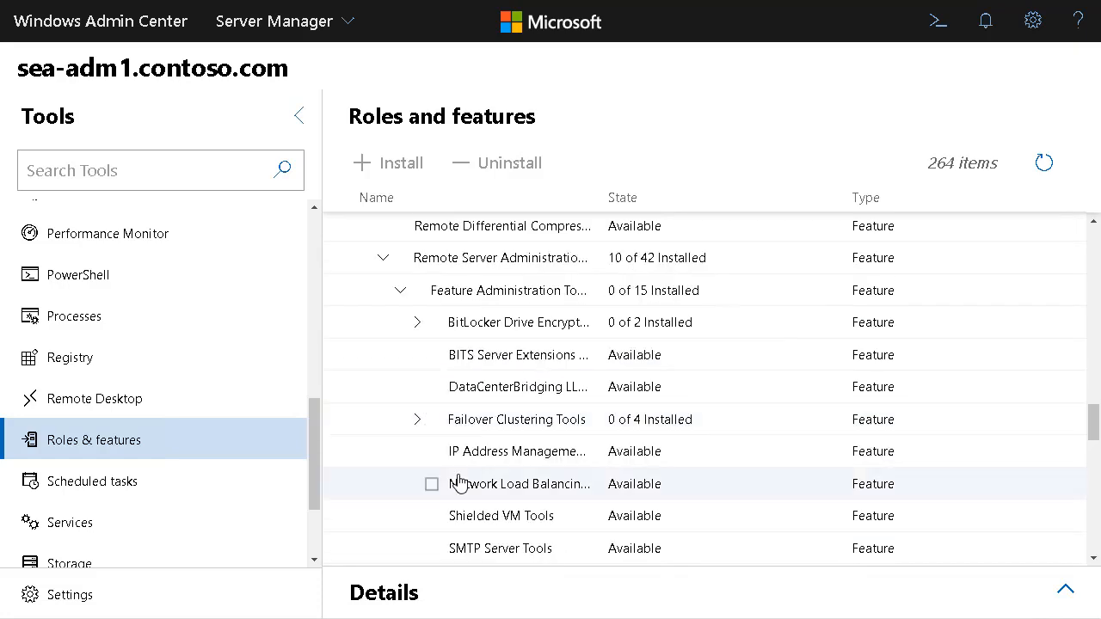
pyautogui.scroll(-1, 458, 484)
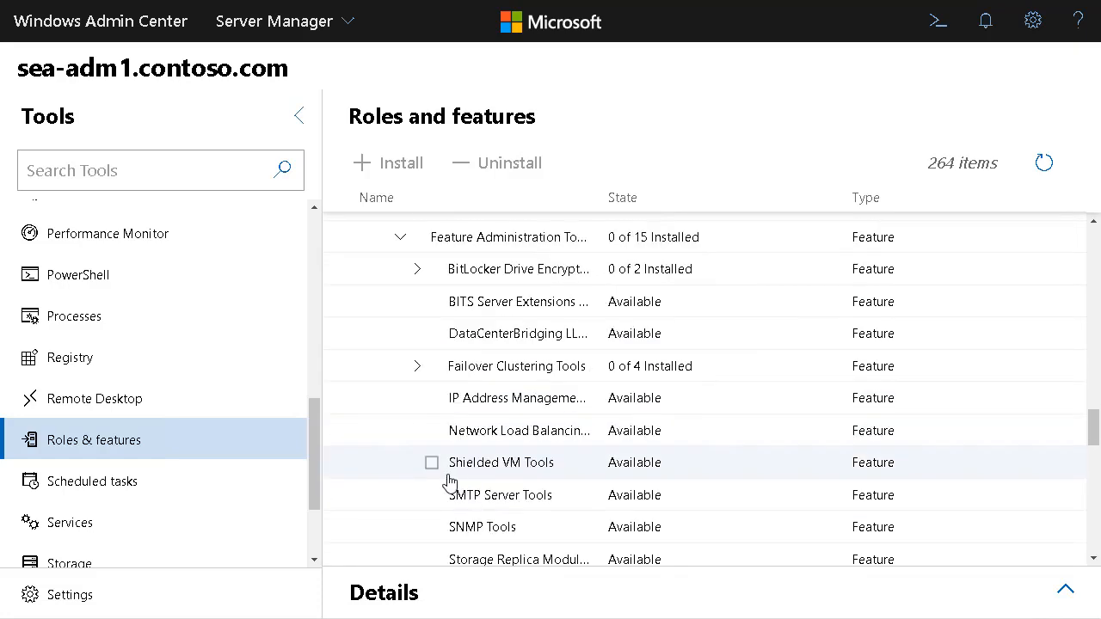
pyautogui.click(432, 399)
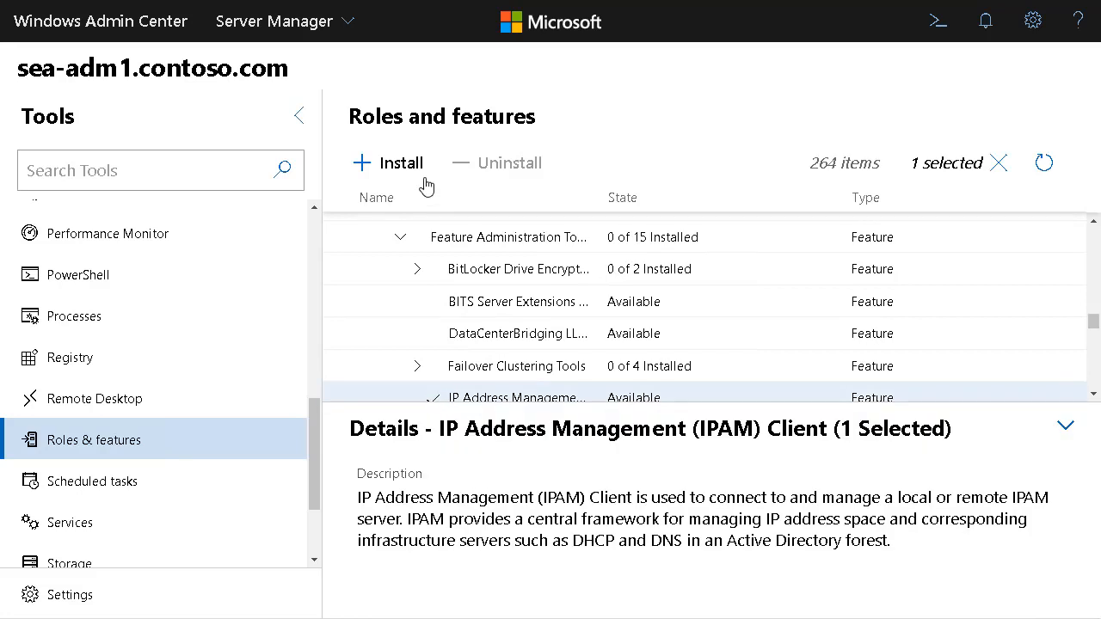
pyautogui.click(389, 164)
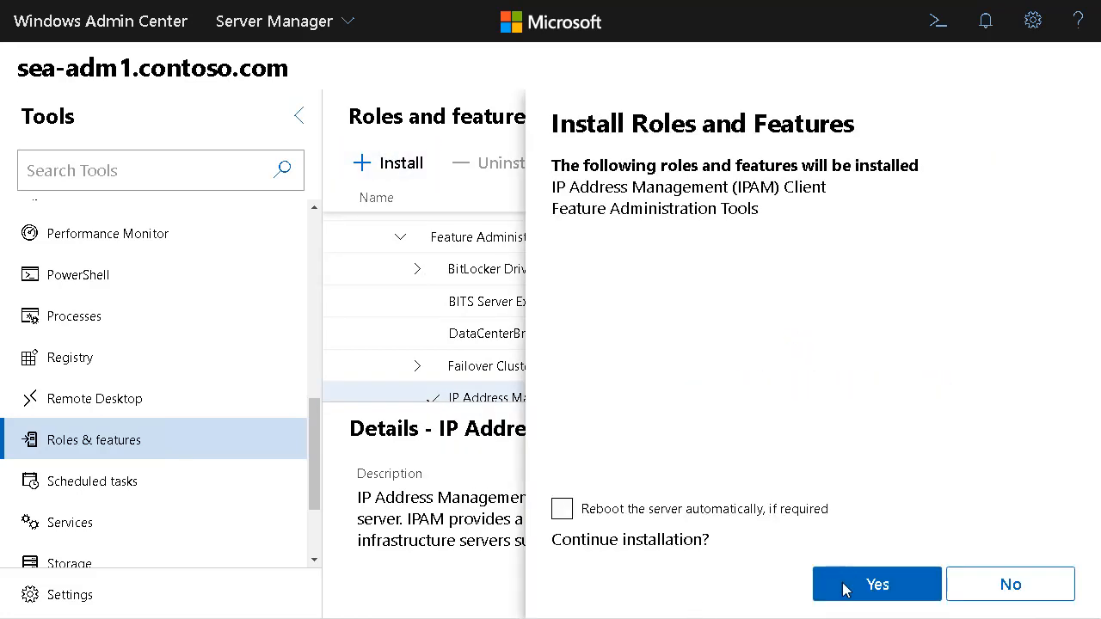
pyautogui.click(876, 586)
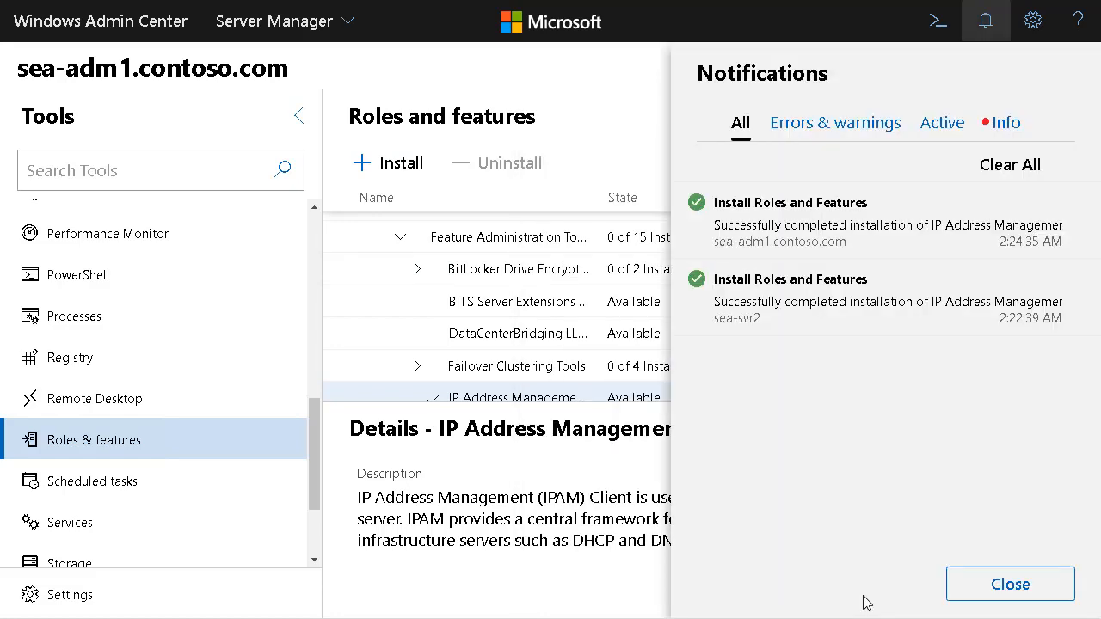
pyautogui.click(1008, 586)
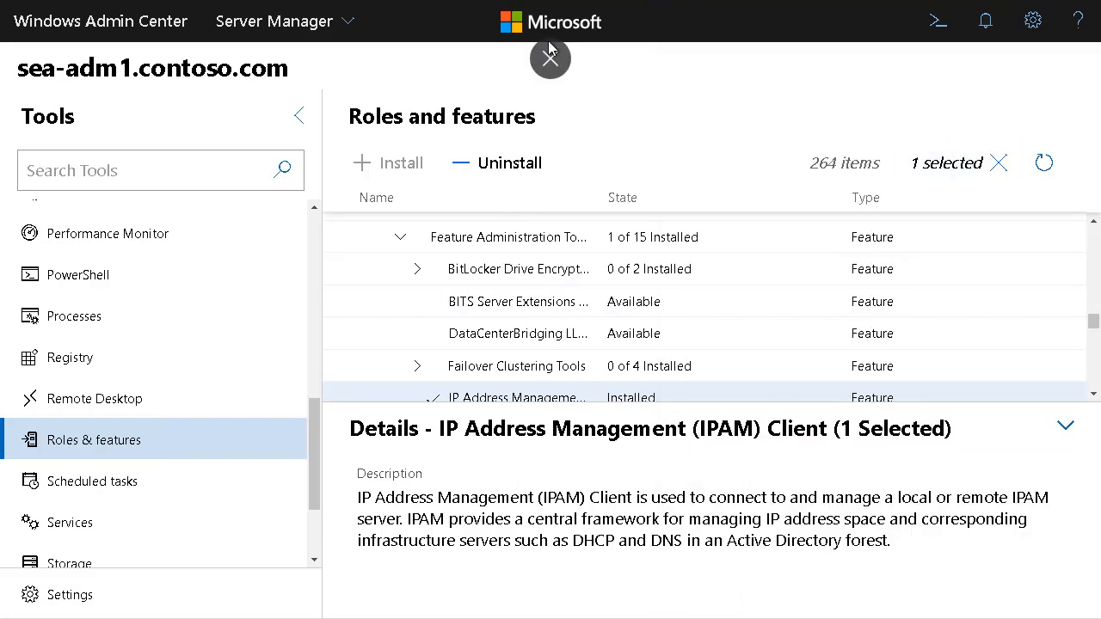
# Minimize the browser and launch Server Manager from the Windows Administrative Tools
pyautogui.click(551, 58)
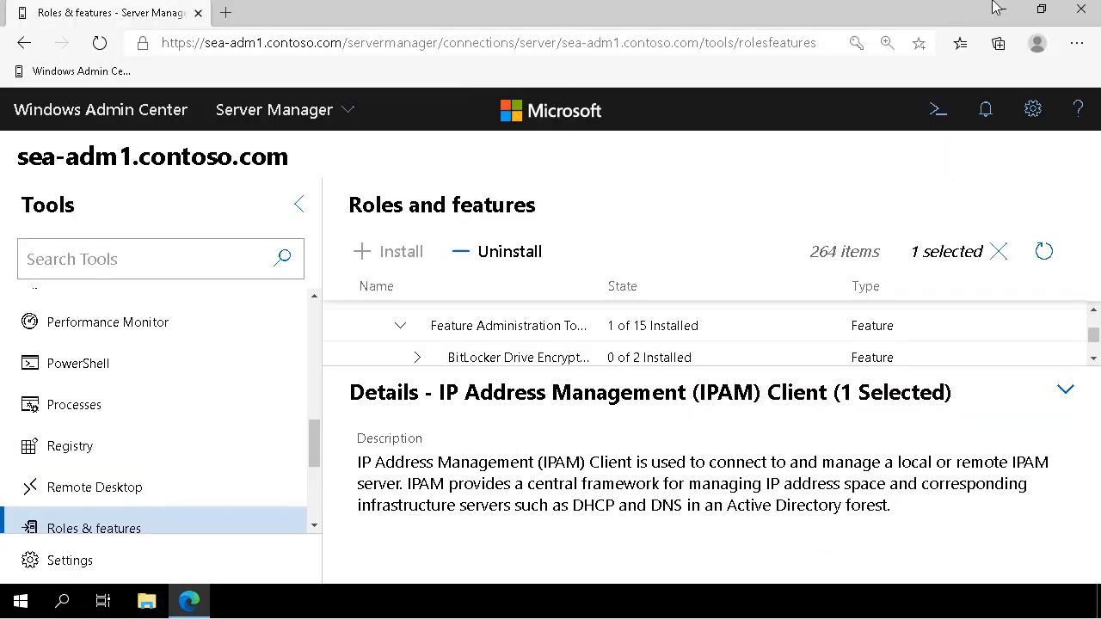
pyautogui.click(996, 8)
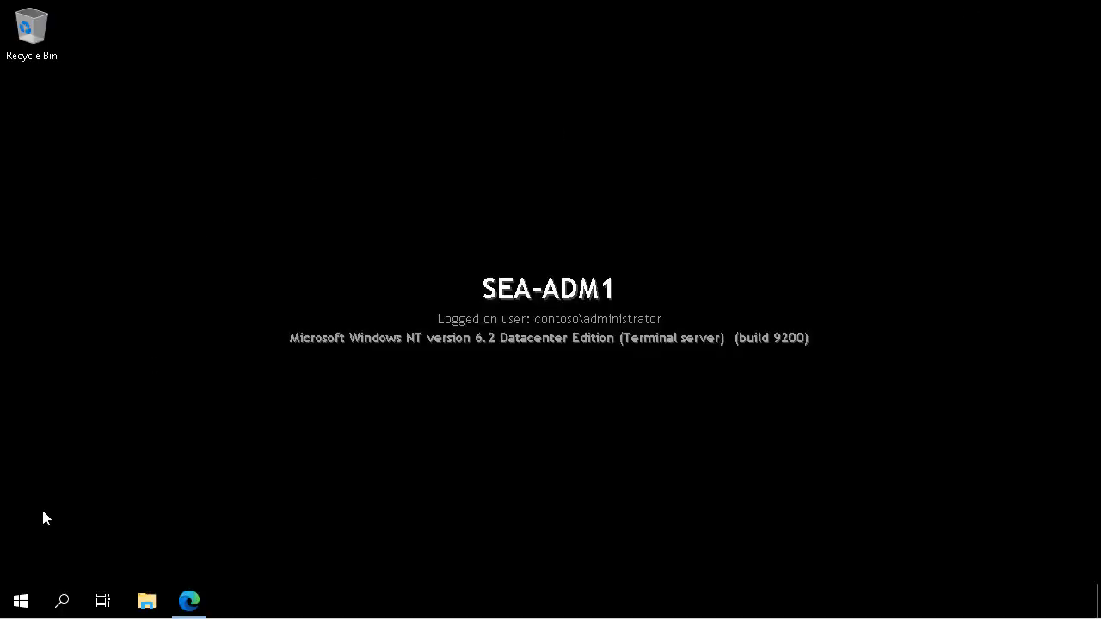
pyautogui.click(21, 607)
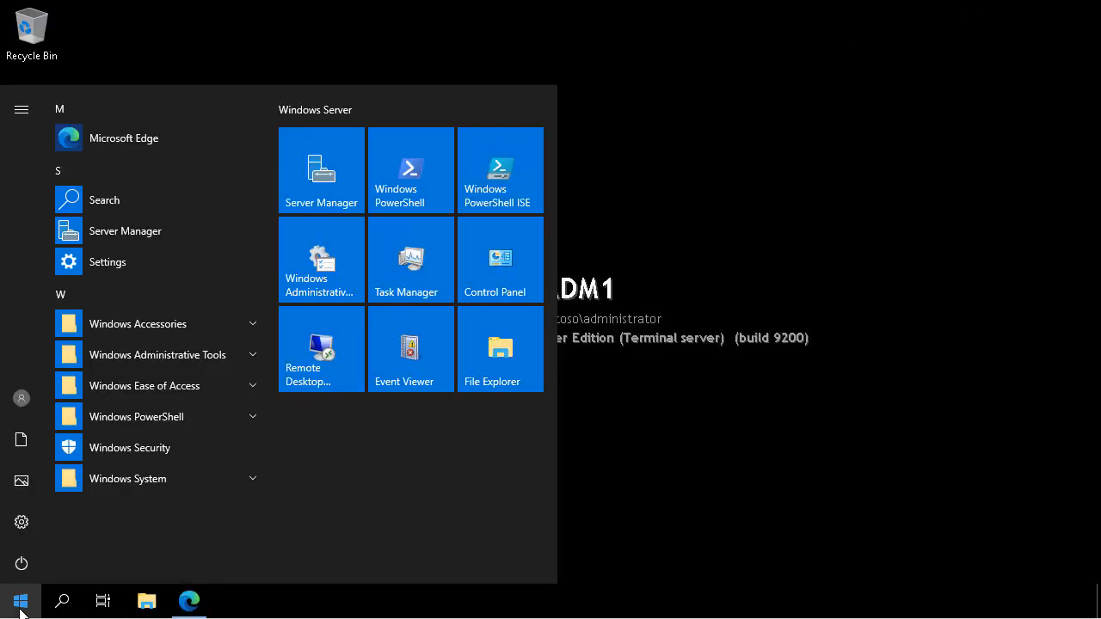
pyautogui.click(324, 263)
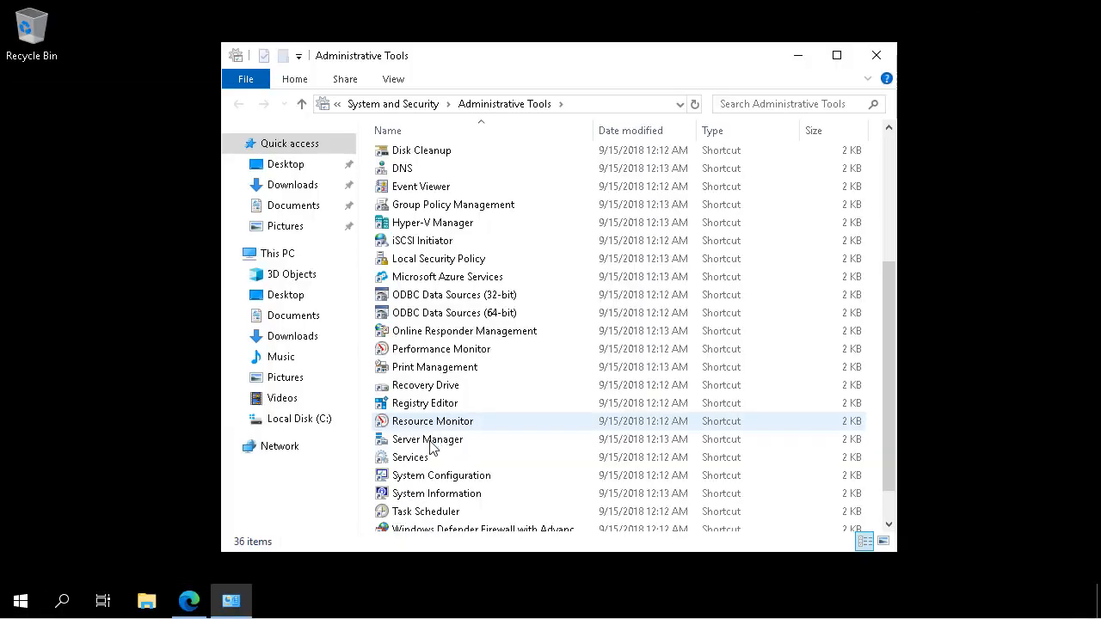
pyautogui.click(433, 442)
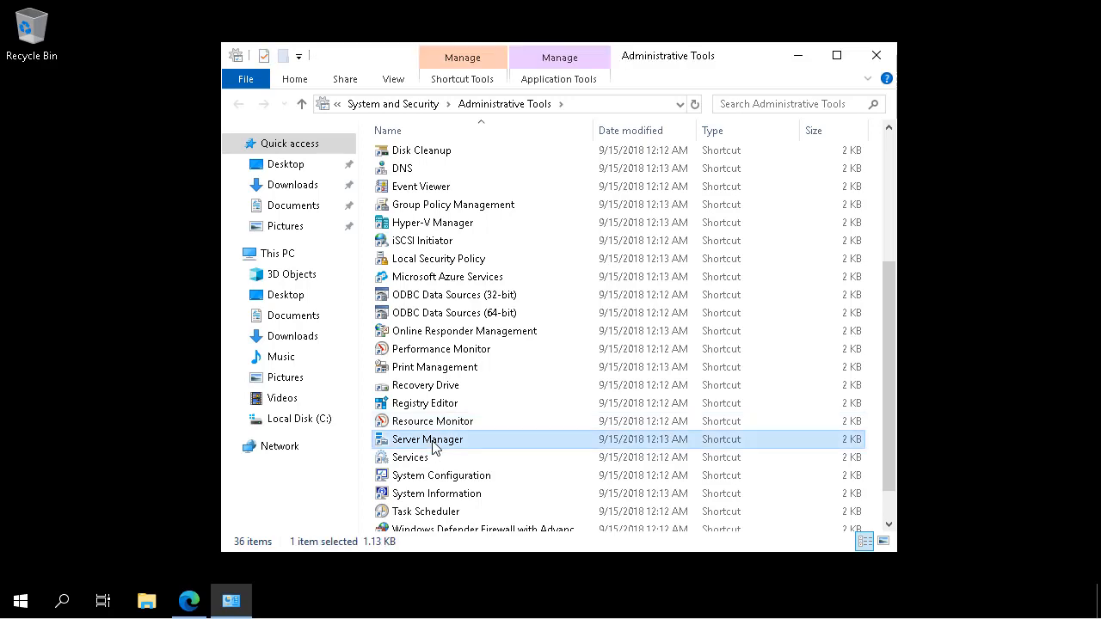
pyautogui.doubleClick(433, 446)
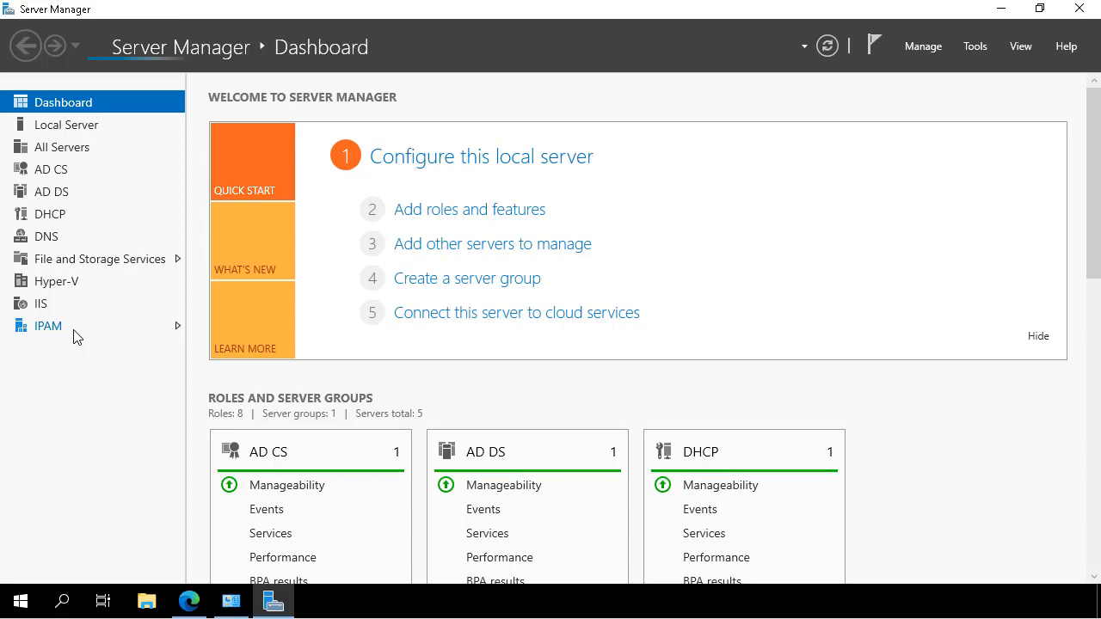
# Open the IPAM overview in Server Manager and connect to the IPAM server SEA-SVR2.Contoso.com
pyautogui.click(49, 326)
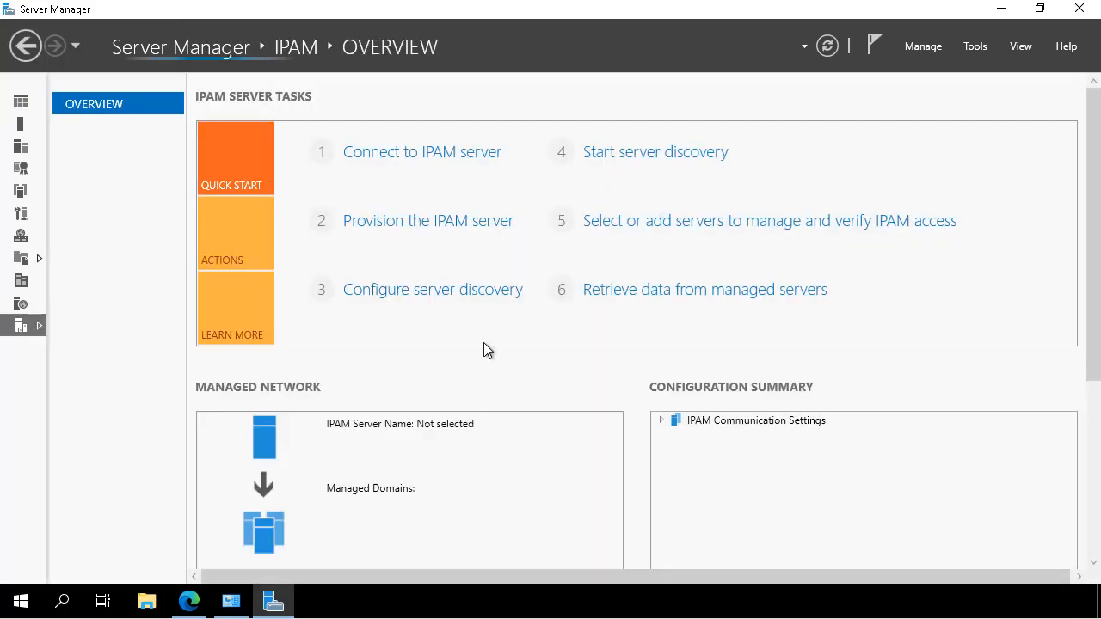
pyautogui.click(413, 157)
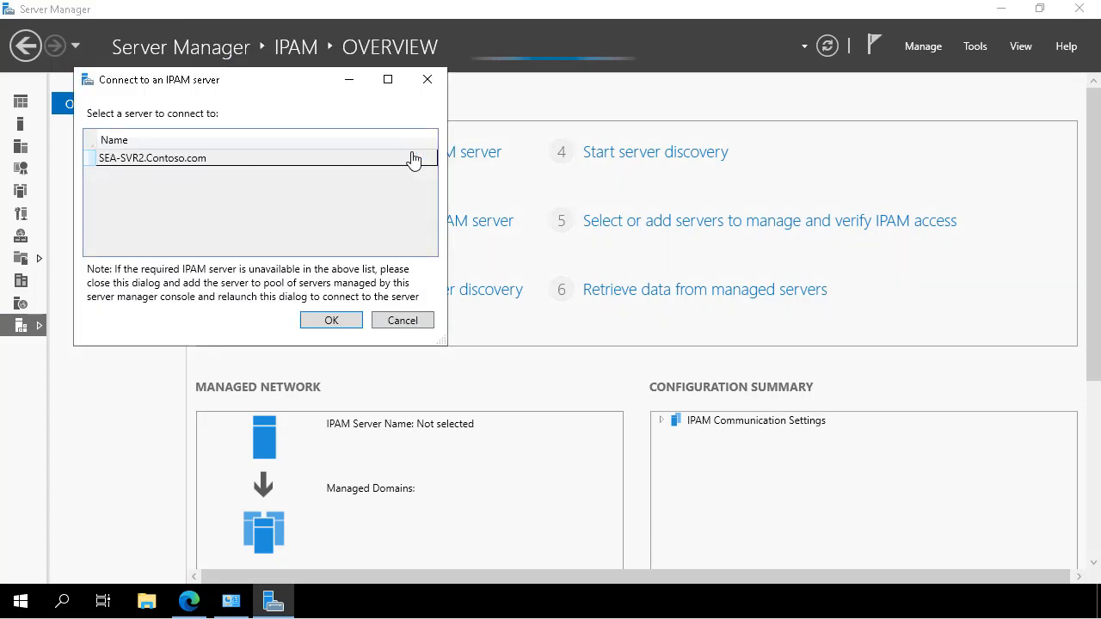
pyautogui.click(243, 168)
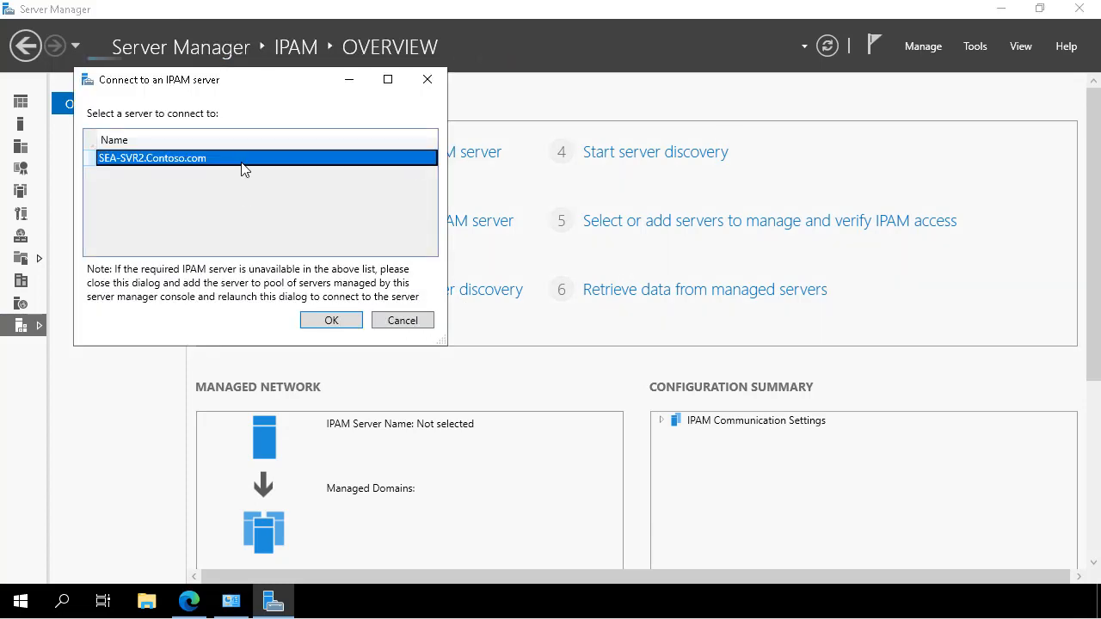
pyautogui.click(333, 321)
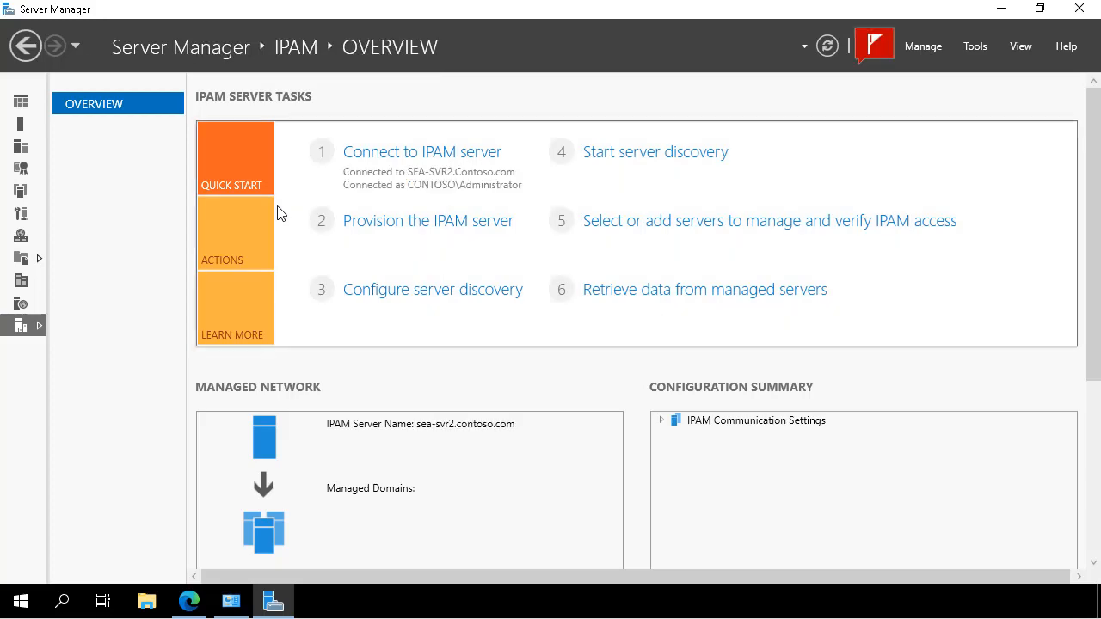
# Provision the IPAM server with the default Windows Internal Database and Group Policy Based provisioning, using the GPO name prefix IPAM
pyautogui.click(429, 224)
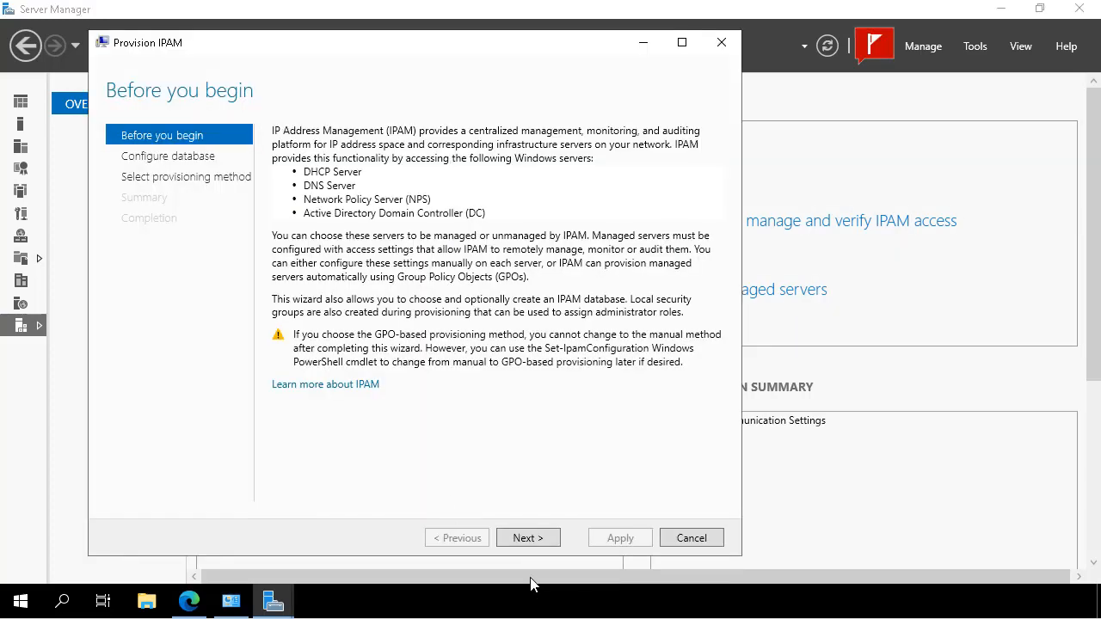
pyautogui.click(515, 538)
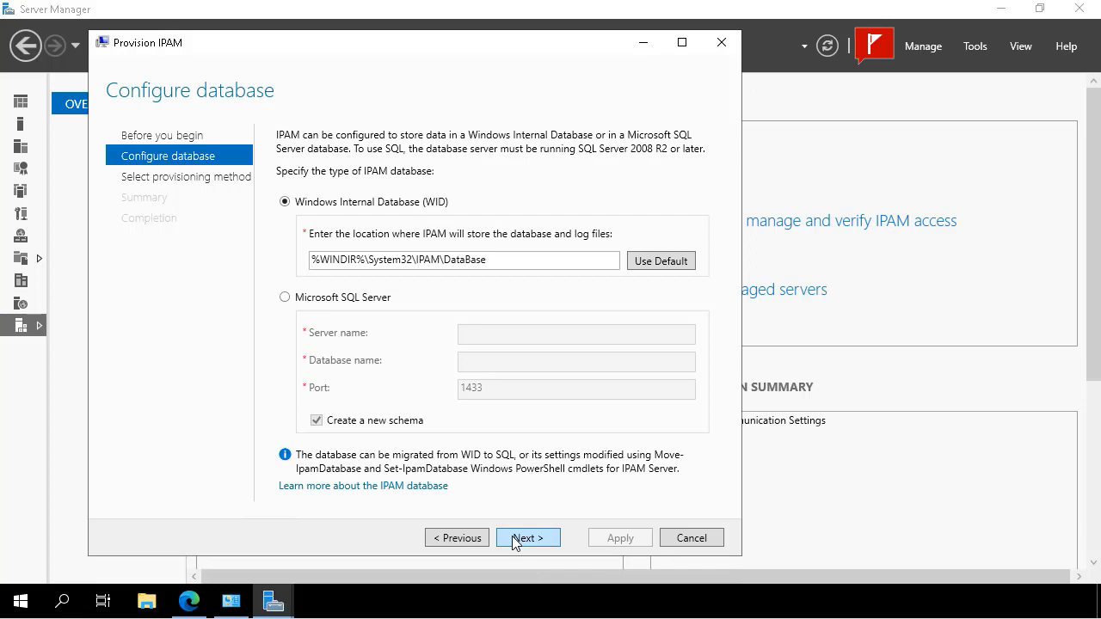
pyautogui.click(515, 539)
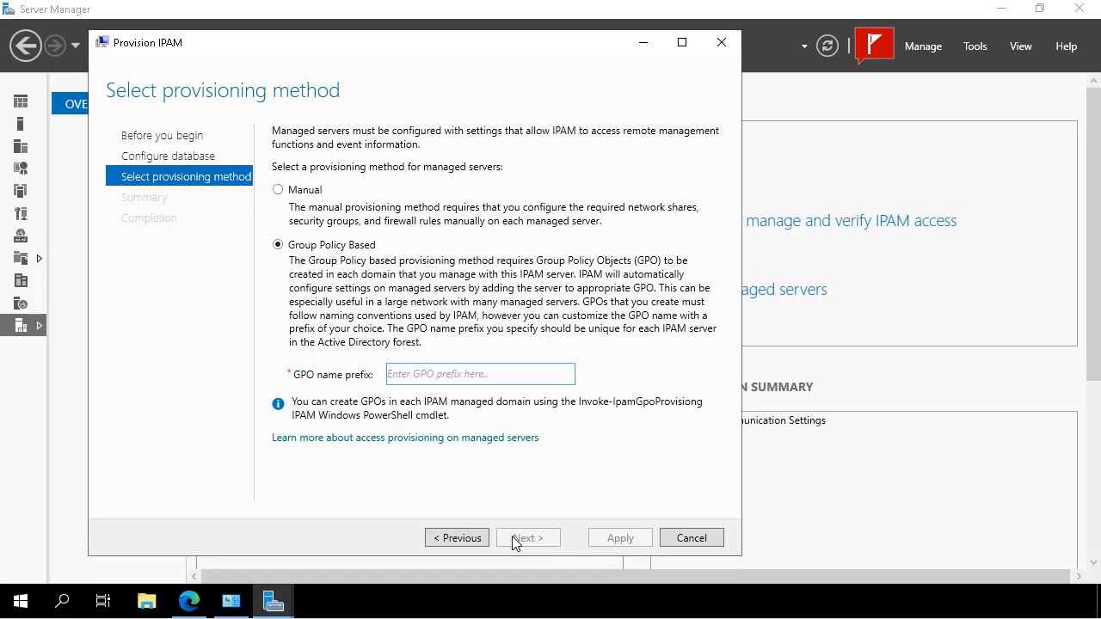
pyautogui.write('IP')
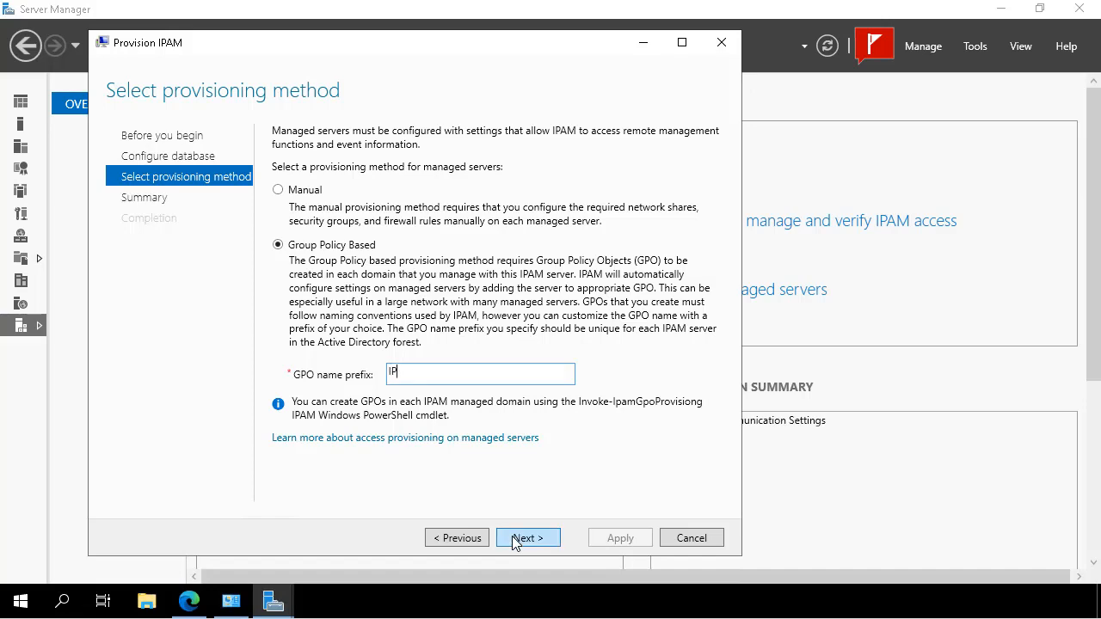
pyautogui.write('AM')
pyautogui.click(512, 536)
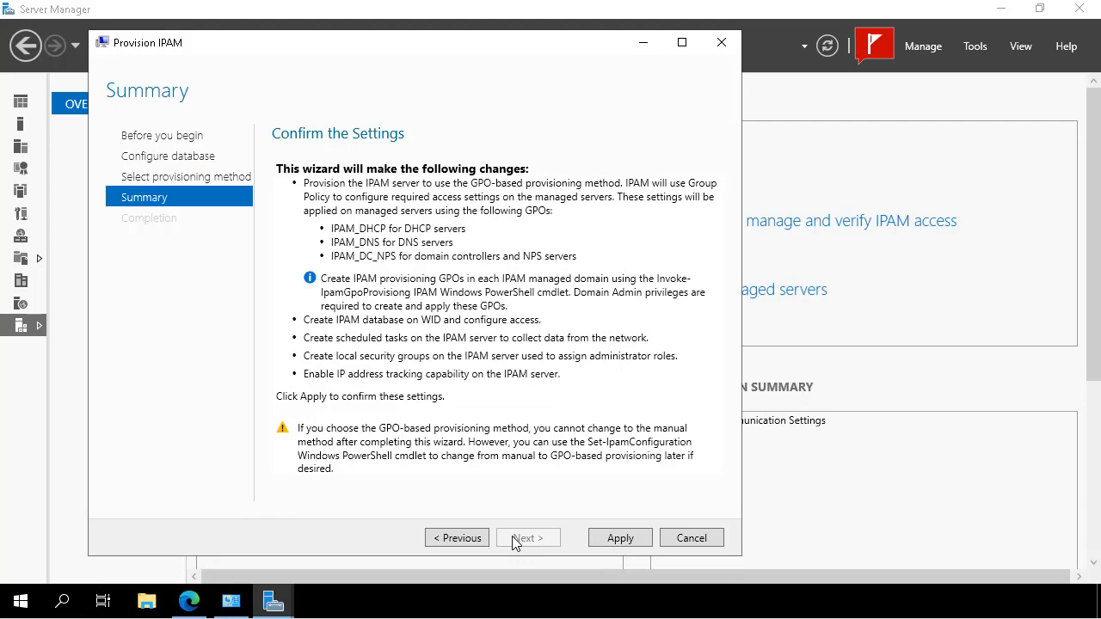
pyautogui.click(600, 548)
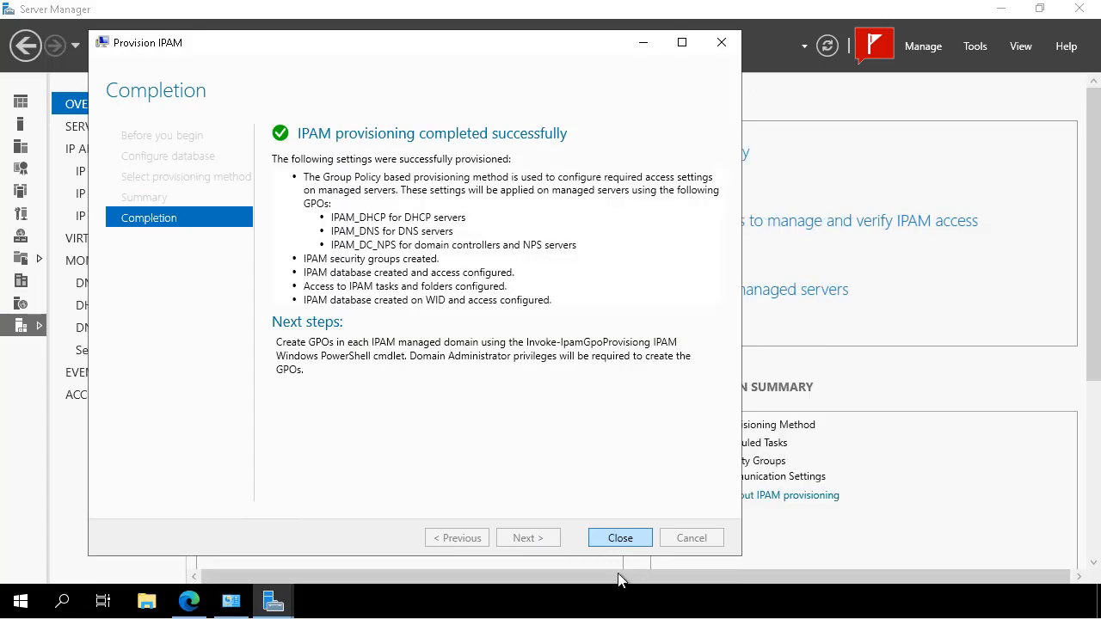
# Close the completed Provision IPAM wizard and open Windows PowerShell
pyautogui.click(620, 536)
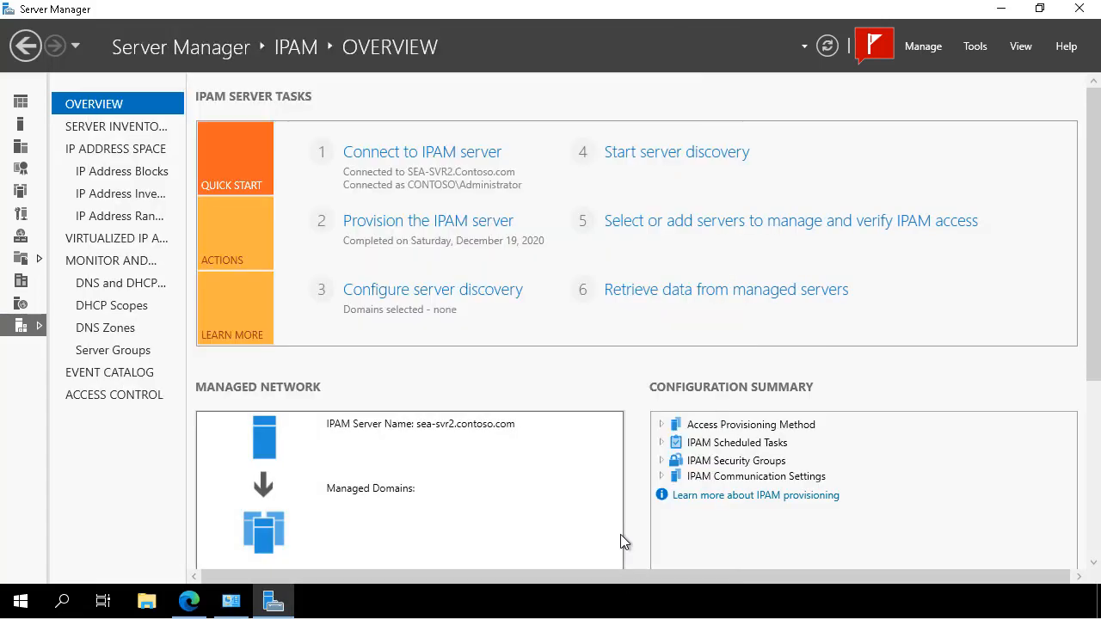
pyautogui.rightClick(21, 603)
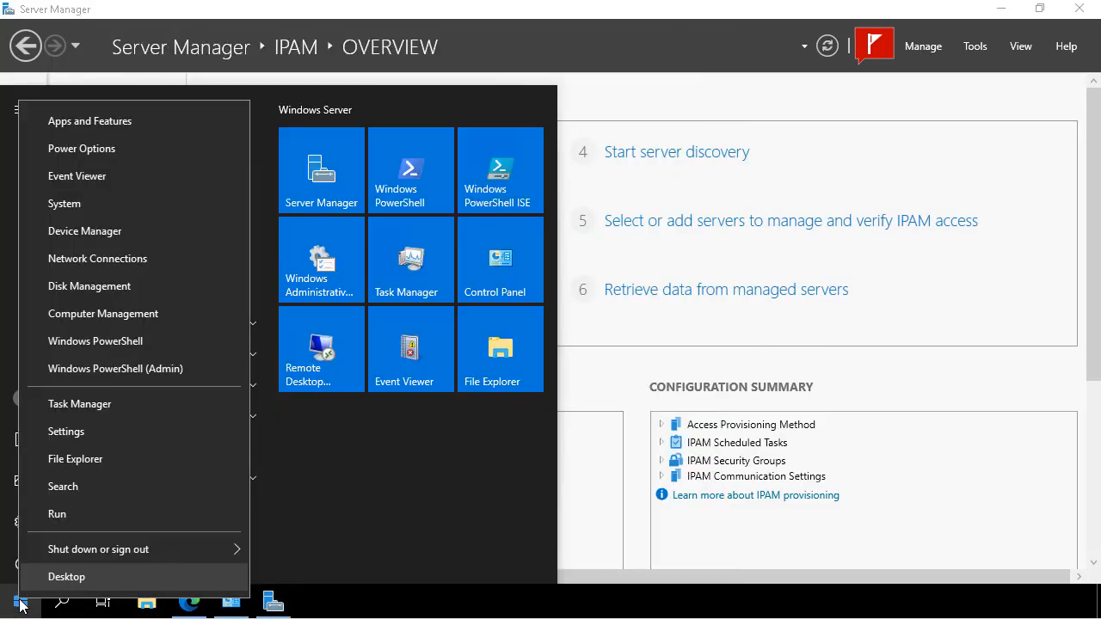
pyautogui.click(95, 349)
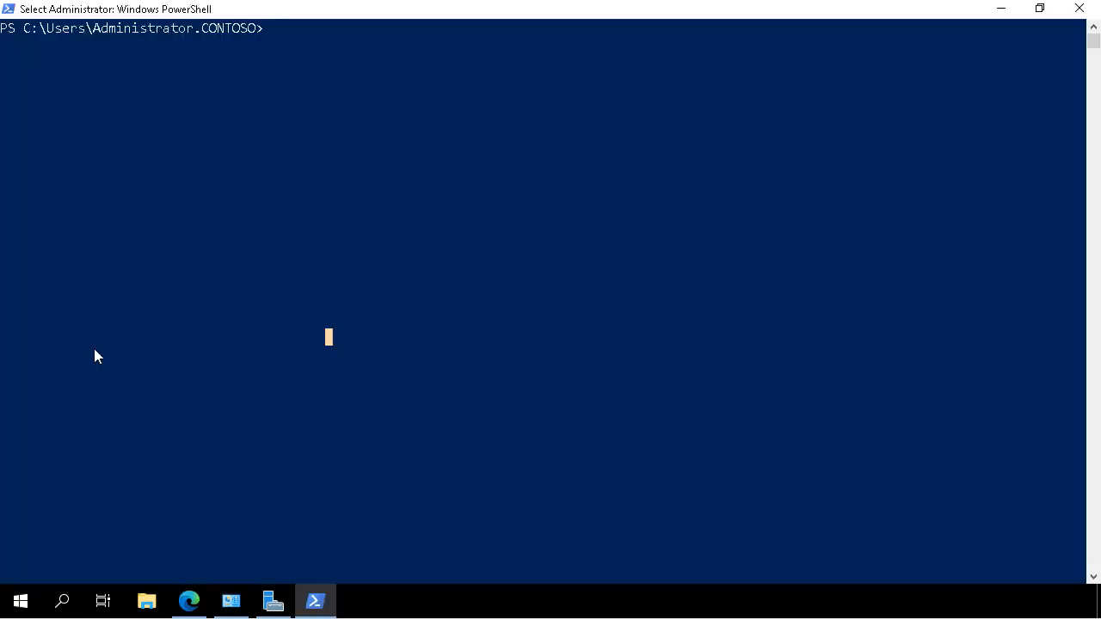
# Run Invoke-IpamGpoProvisioning for domain contoso.com with GPO prefix IPAM and server FQDN sea-svr2.contoso.com, answering Y to every confirmation
pyautogui.write('Invoke-IpamGpoProvisioning -Domain contoso.com -GpoPrefixName IPAM -Ipam')
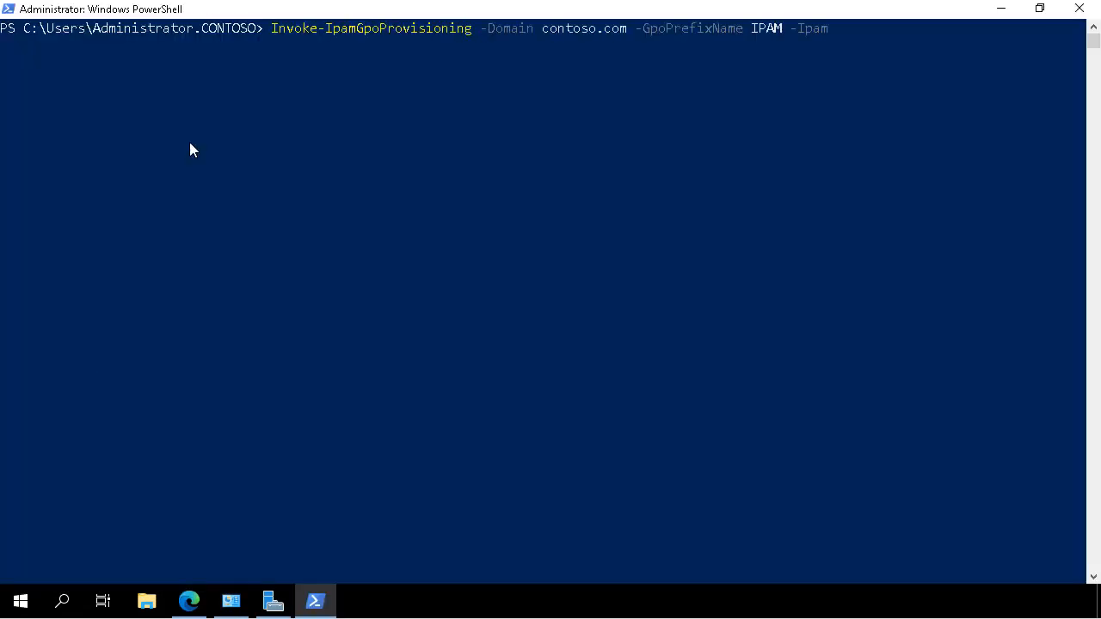
pyautogui.write('ServerFqdn sea-svr2.contoso.com')
pyautogui.press('Return')
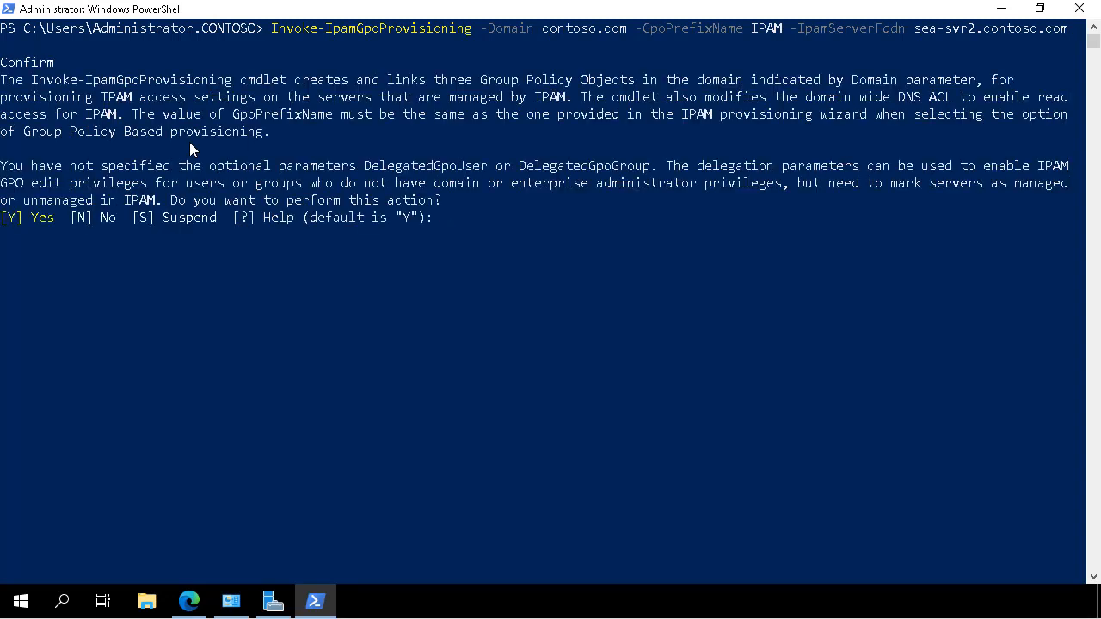
pyautogui.press('Return')
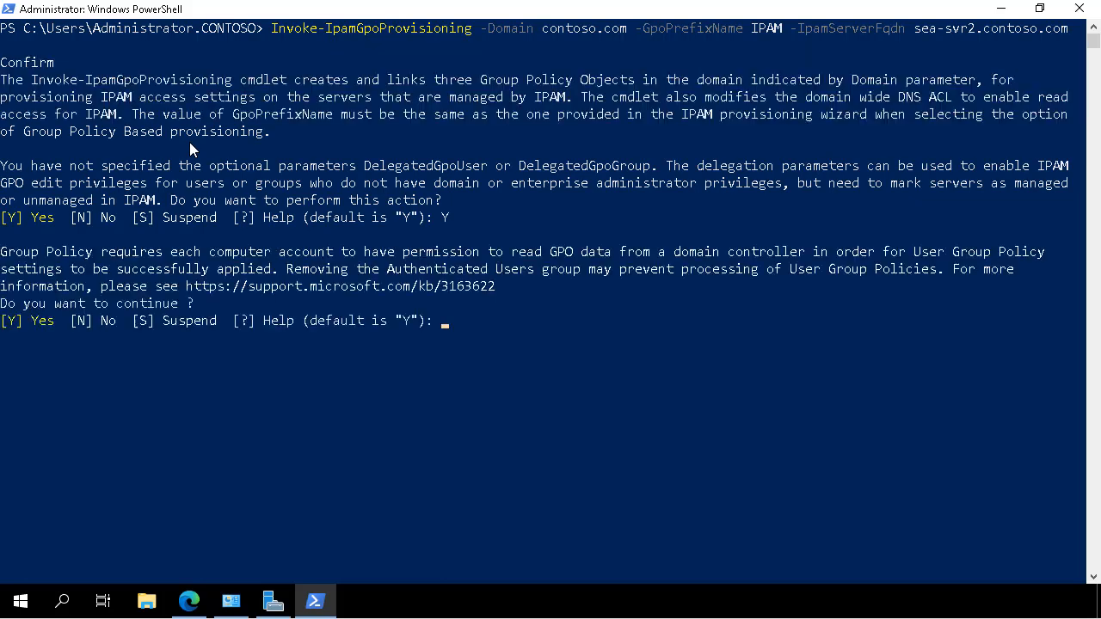
pyautogui.write('Y')
pyautogui.press('Return')
pyautogui.write('Y')
pyautogui.press('Return')
pyautogui.write('Y')
pyautogui.press('Return')
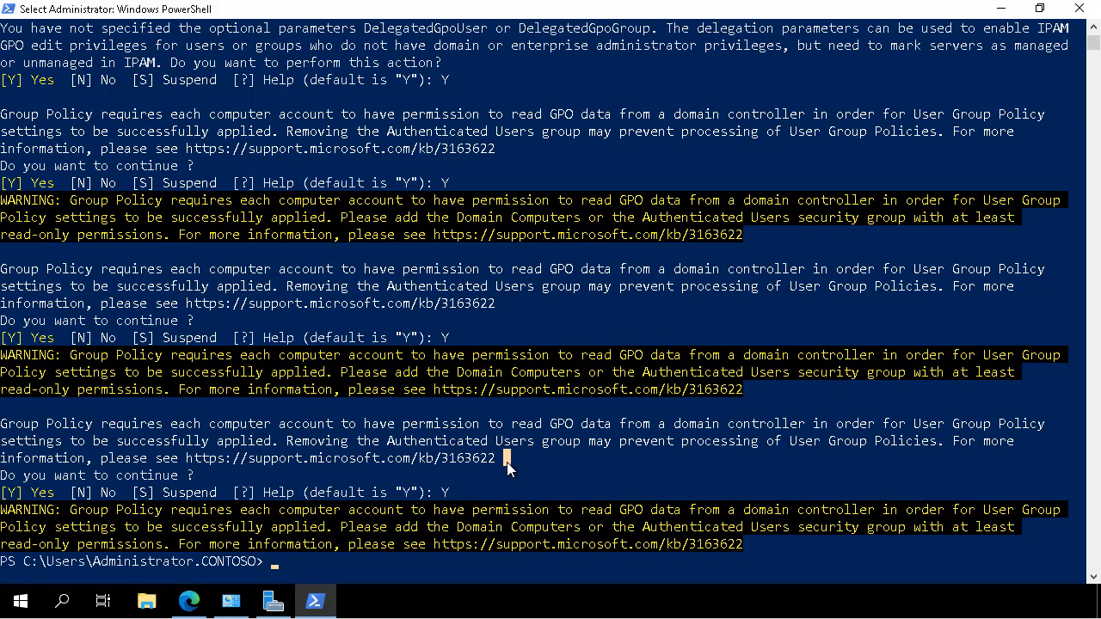
# Clear the console and list the display names of all GPOs with Get-GPO -All | FL DisplayName
pyautogui.write('cls')
pyautogui.press('Return')
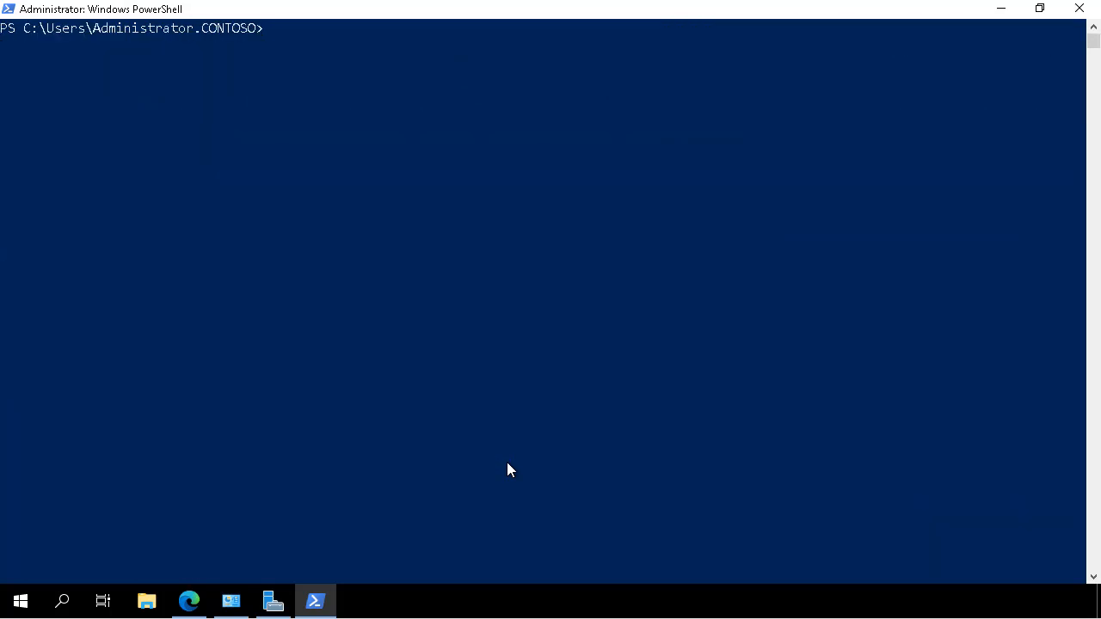
pyautogui.write('Get-GPO -All | FL DisplayName')
pyautogui.press('Return')
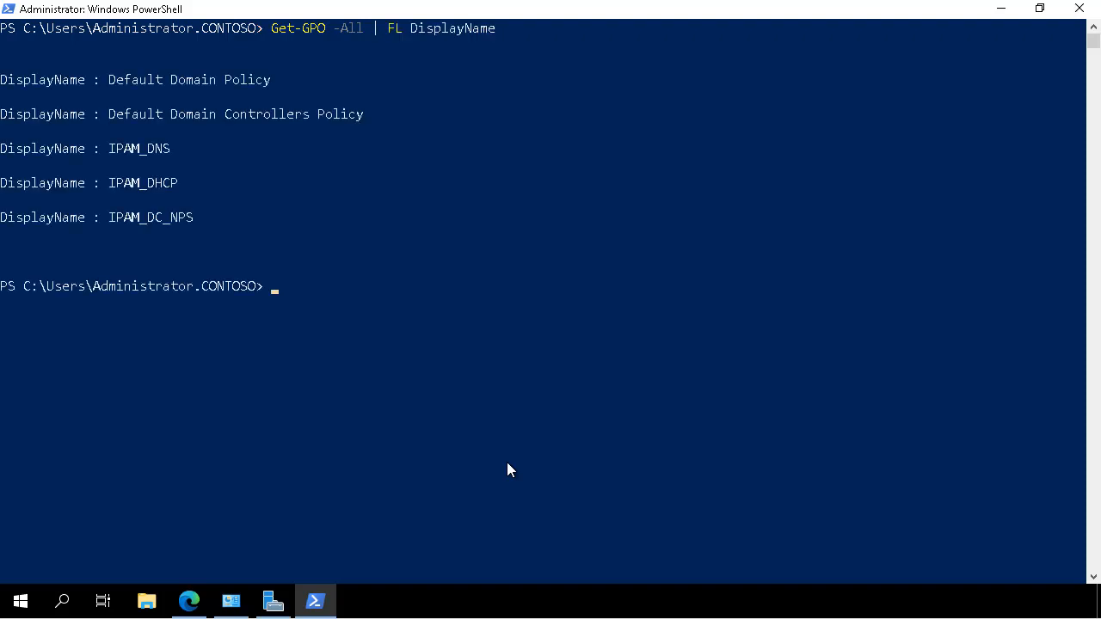
# Return to Server Manager and fetch the trusted forests from the server discovery configuration, then dismiss its dialogs
pyautogui.click(999, 11)
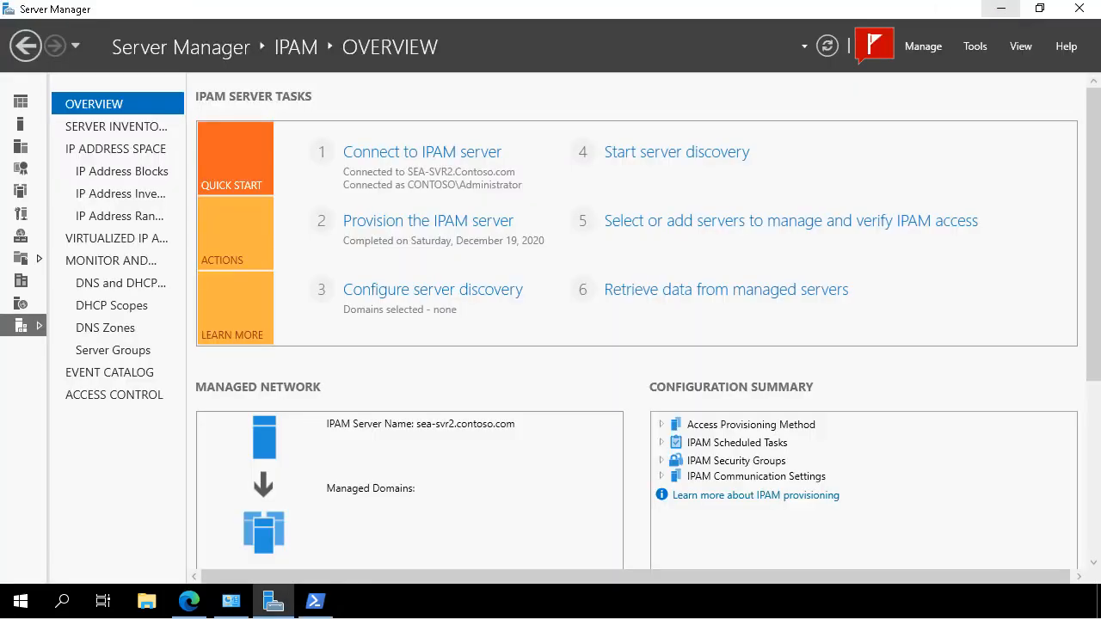
pyautogui.click(488, 287)
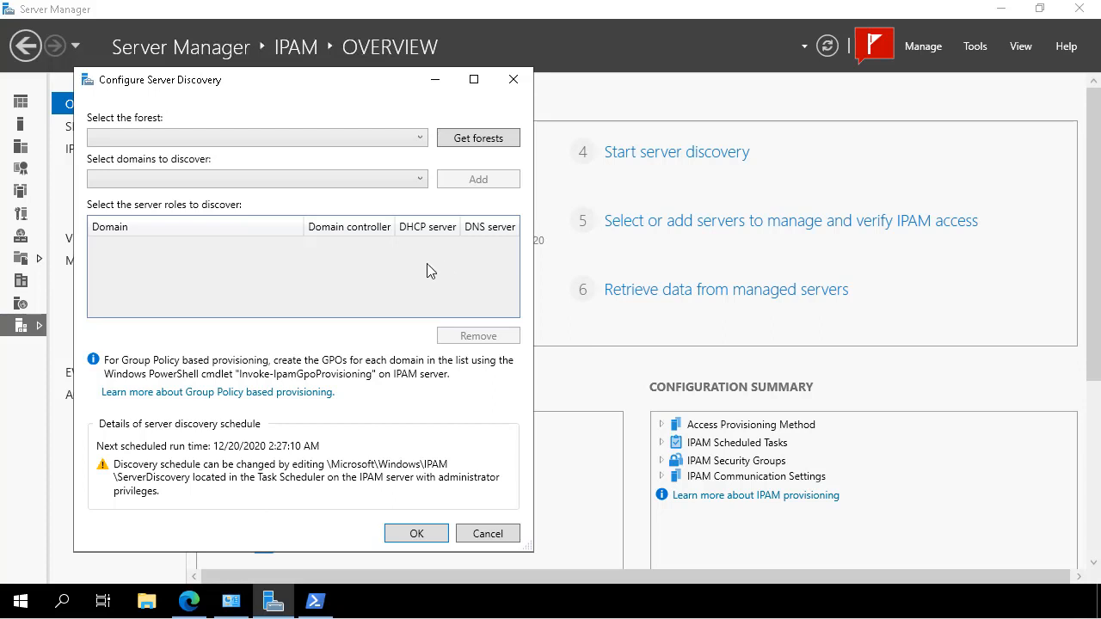
pyautogui.click(479, 142)
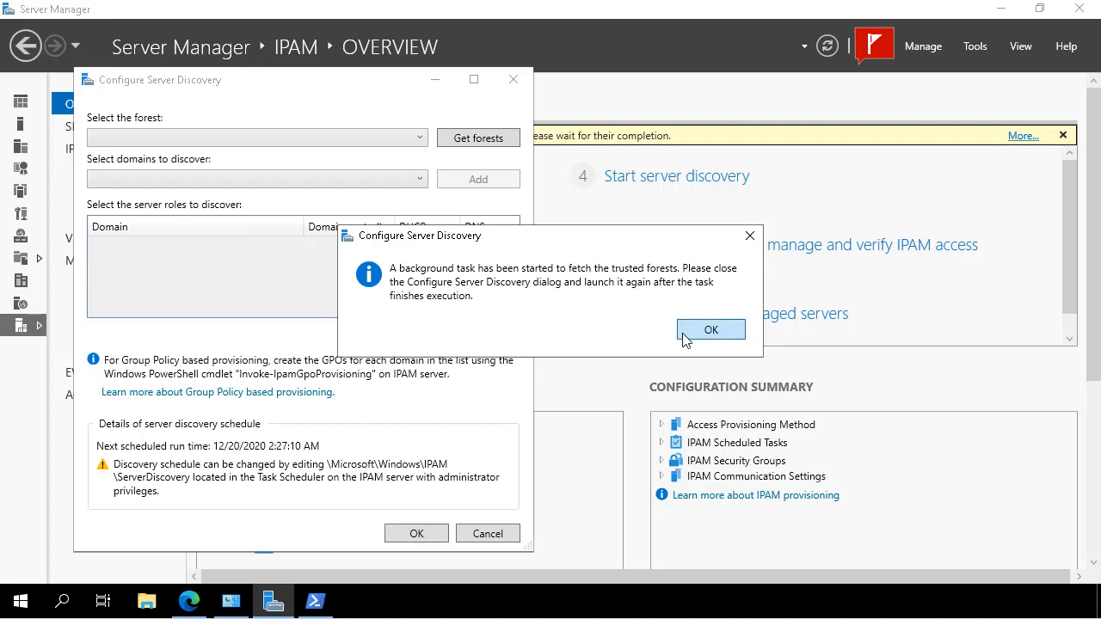
pyautogui.click(711, 331)
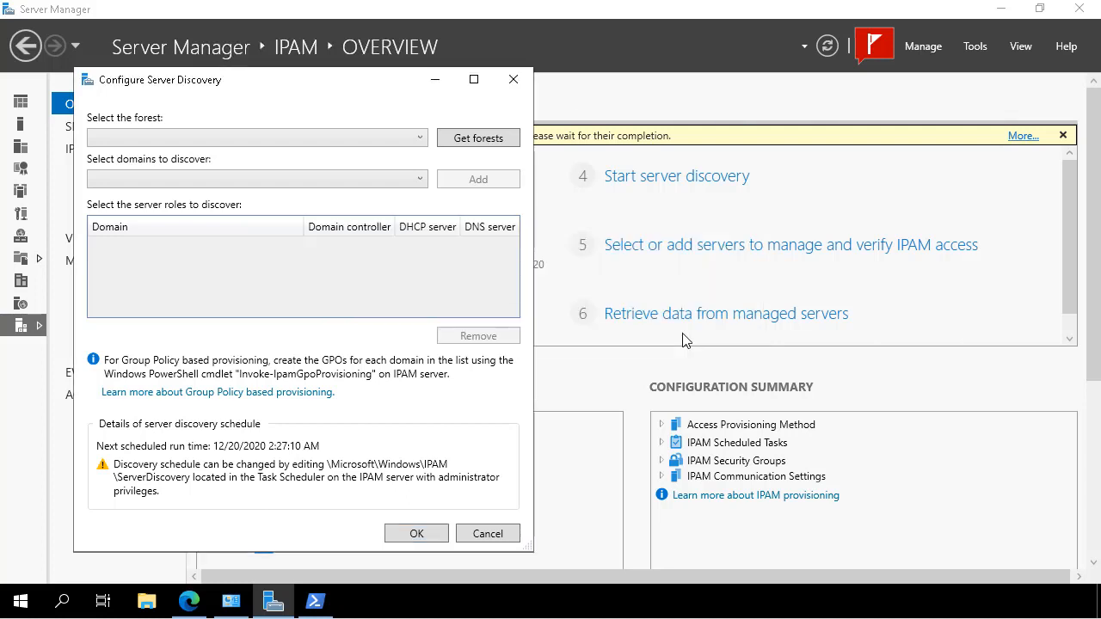
pyautogui.click(487, 534)
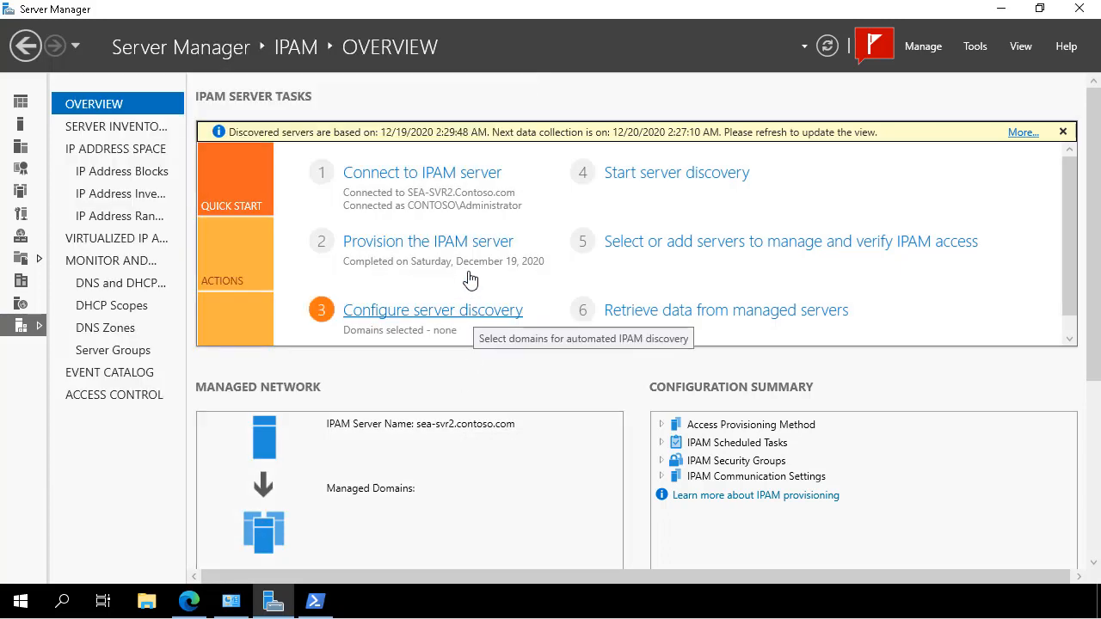
# Add the root domain contoso.com to server discovery with the domain controller, DHCP and DNS roles, and start server discovery
pyautogui.click(447, 313)
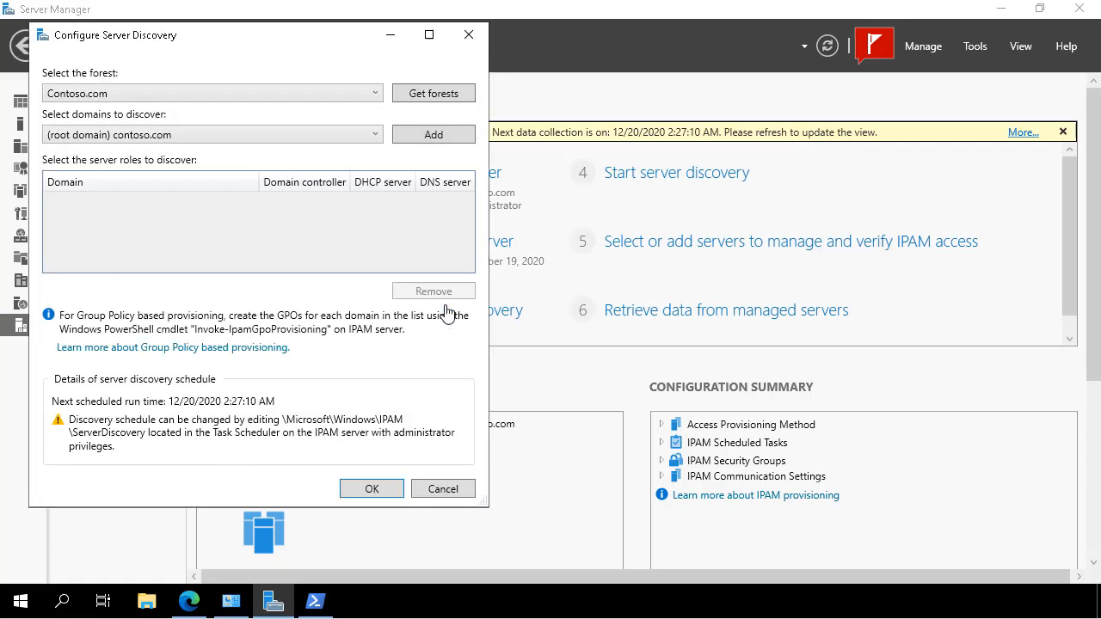
pyautogui.click(448, 136)
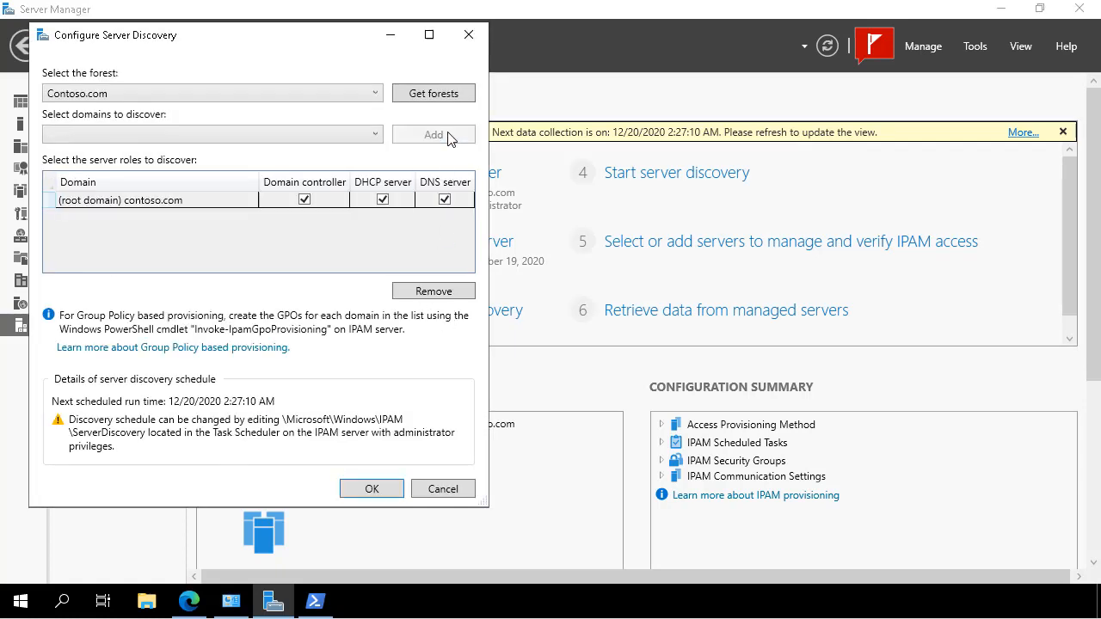
pyautogui.click(372, 489)
pyautogui.click(698, 184)
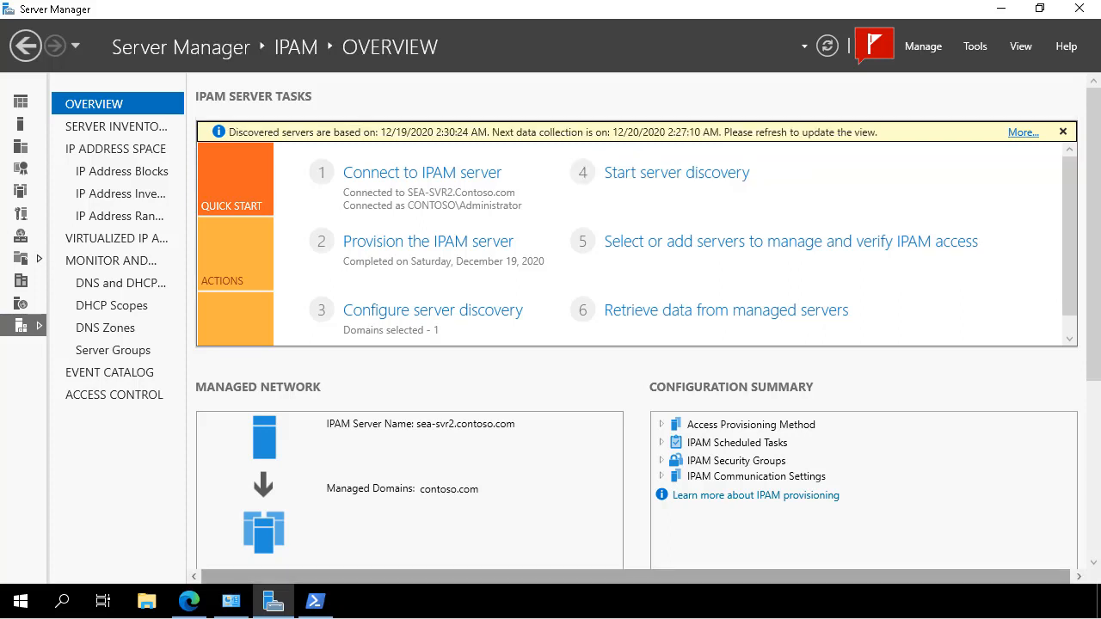
# Edit SEA-DC1 in the IPAM server inventory, adding the DHCP server type and setting its manageability status to Managed
pyautogui.click(678, 245)
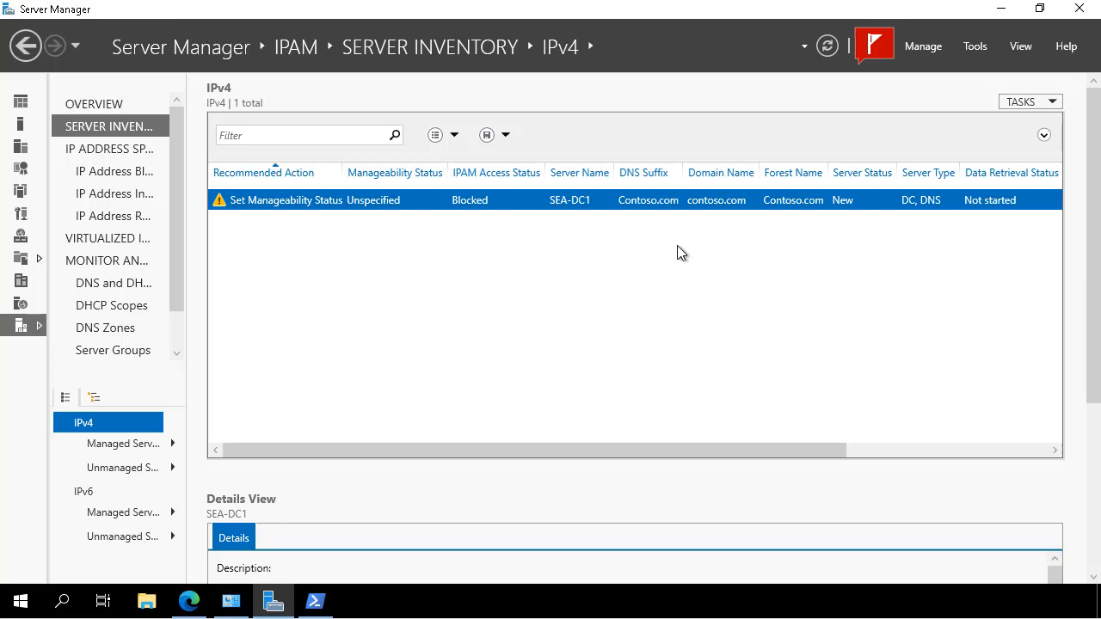
pyautogui.rightClick(303, 210)
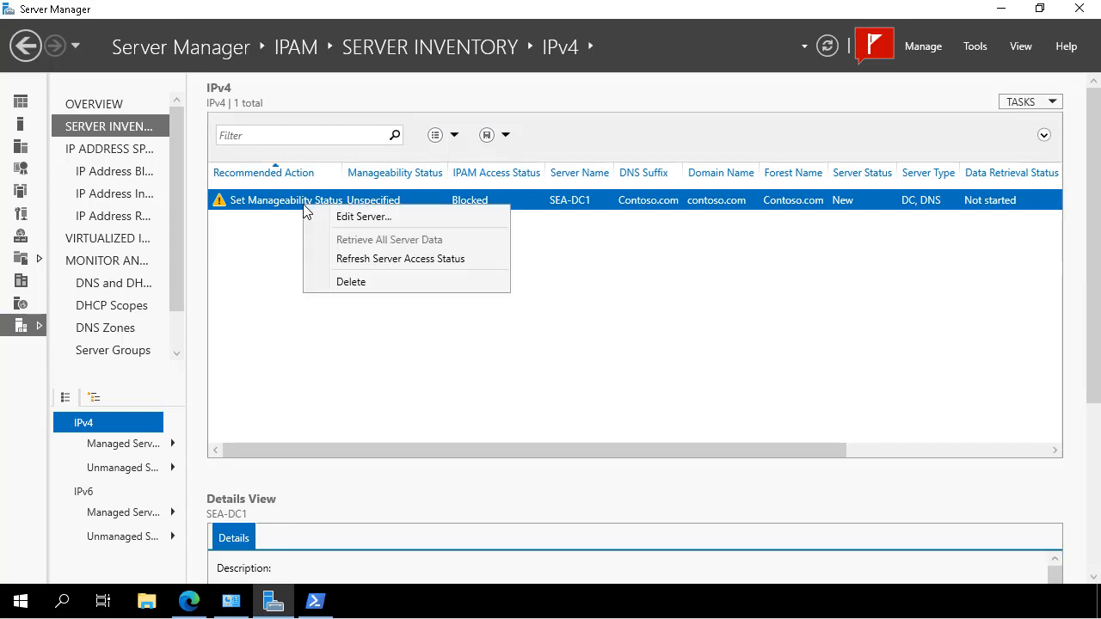
pyautogui.click(320, 216)
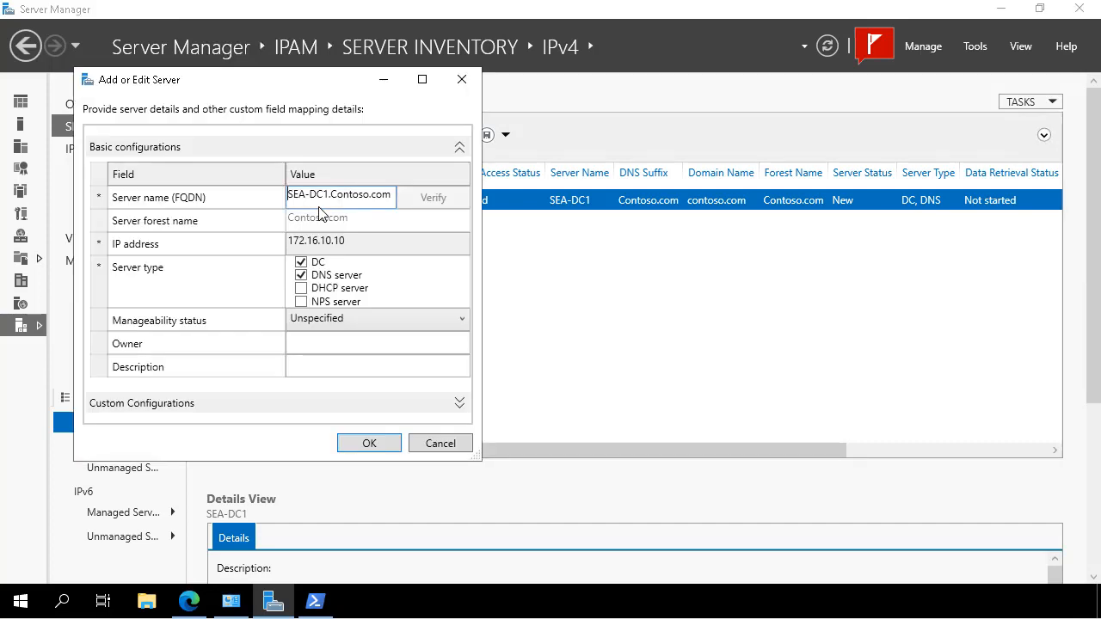
pyautogui.click(300, 289)
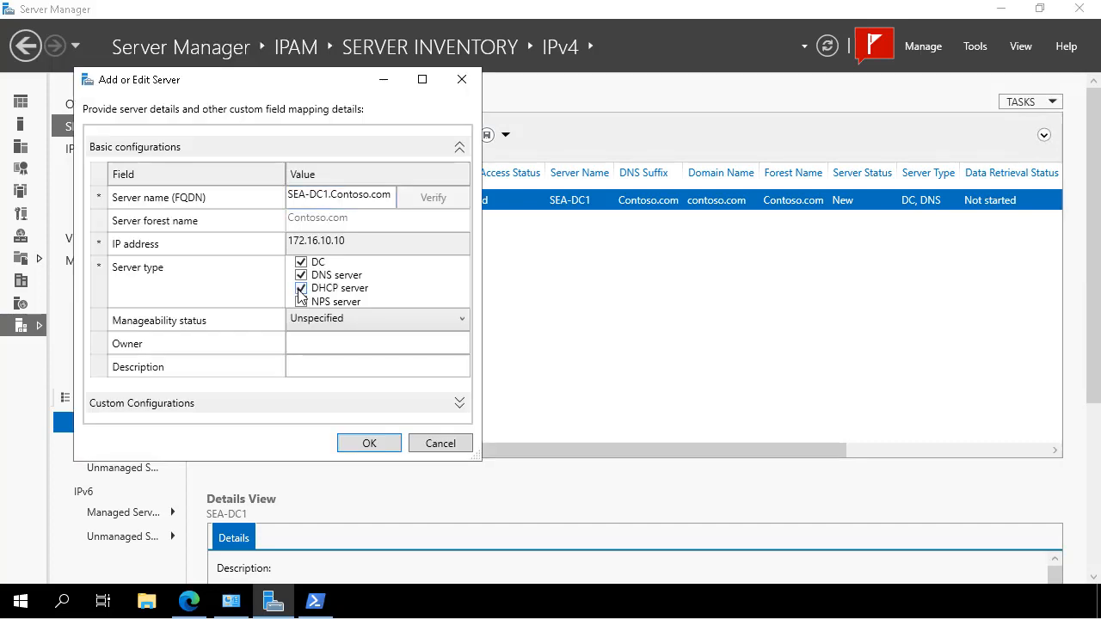
pyautogui.click(361, 324)
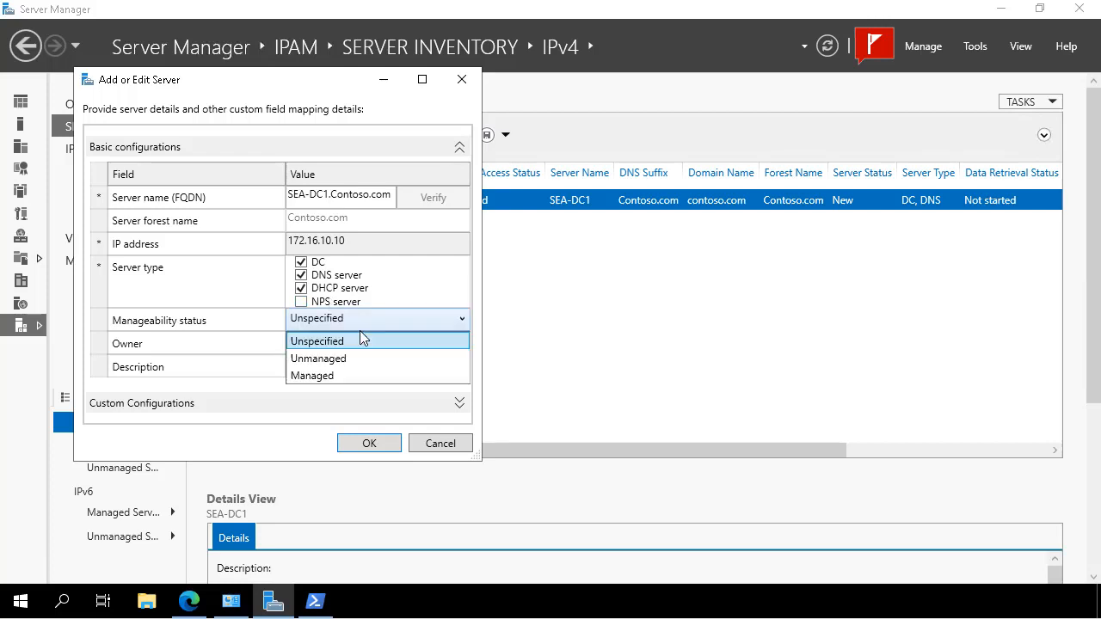
pyautogui.click(329, 375)
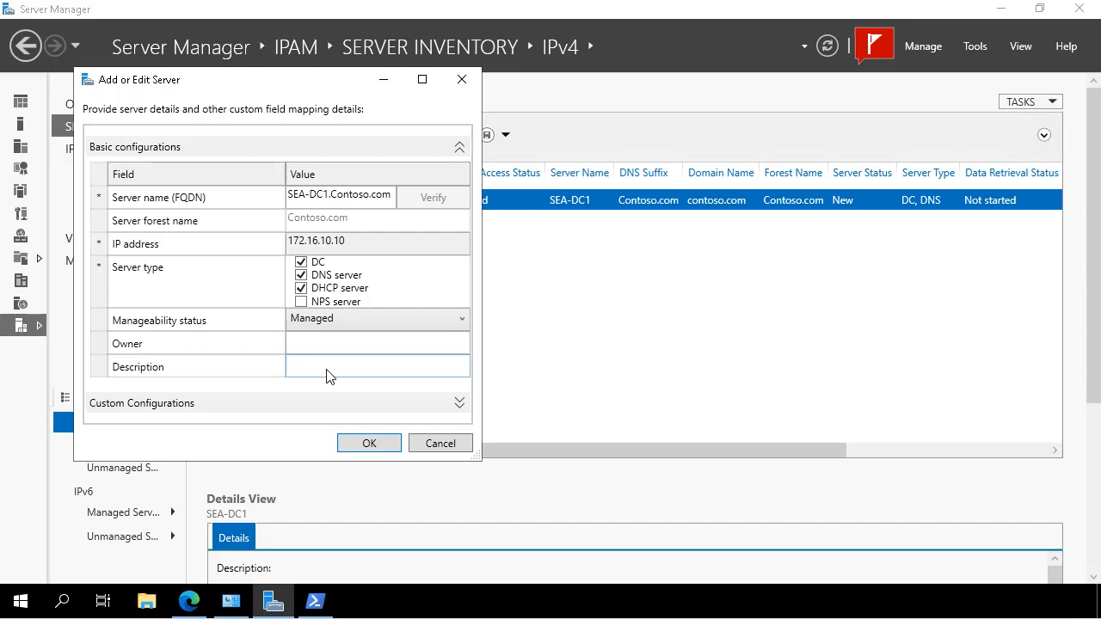
pyautogui.click(360, 443)
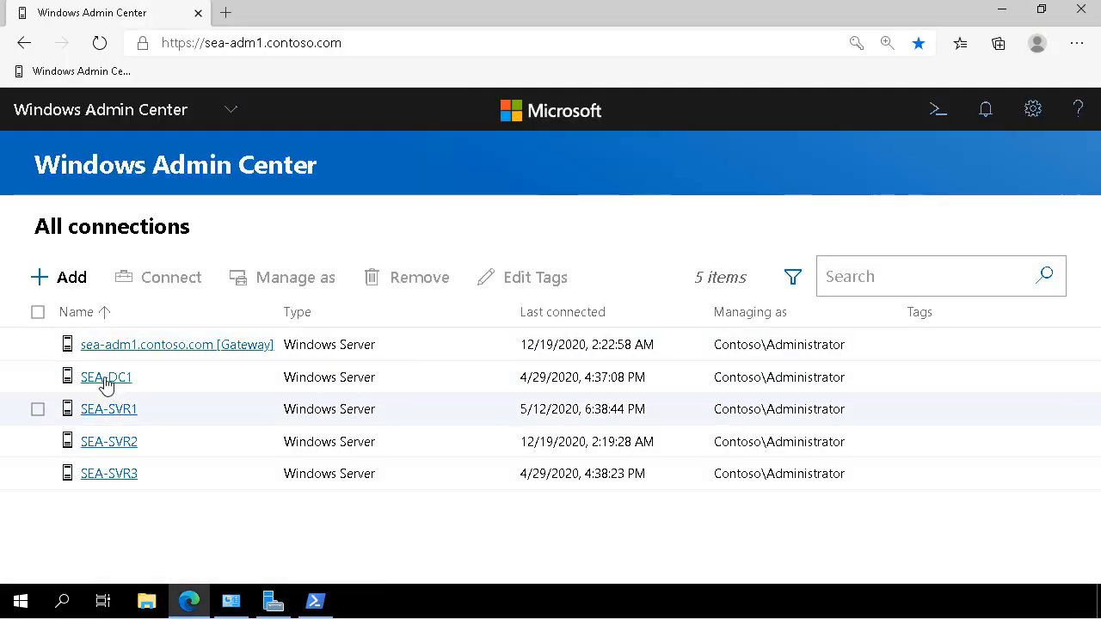
# Switch to Windows Admin Center, open the PowerShell tool for SEA-DC1 and enter the administrator password to connect
pyautogui.click(107, 382)
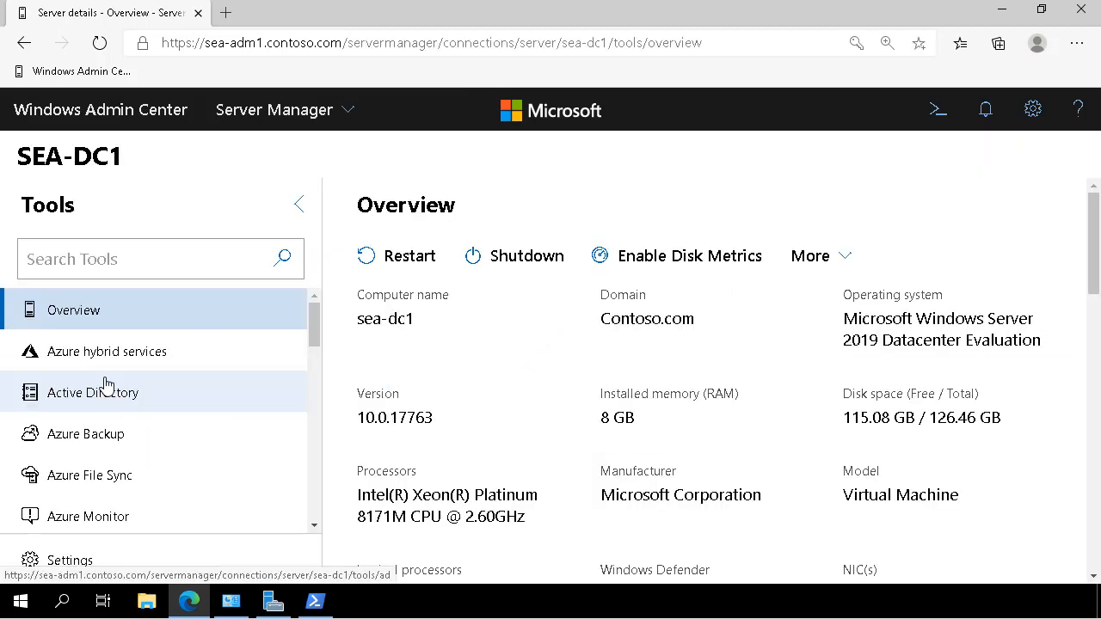
pyautogui.scroll(-7, 105, 384)
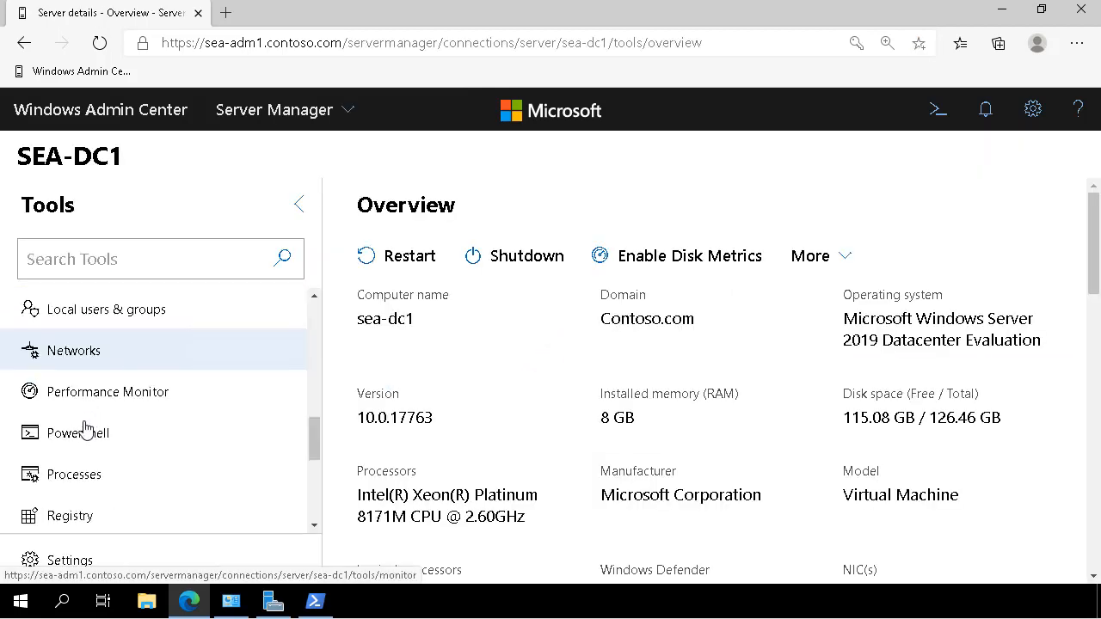
pyautogui.click(84, 428)
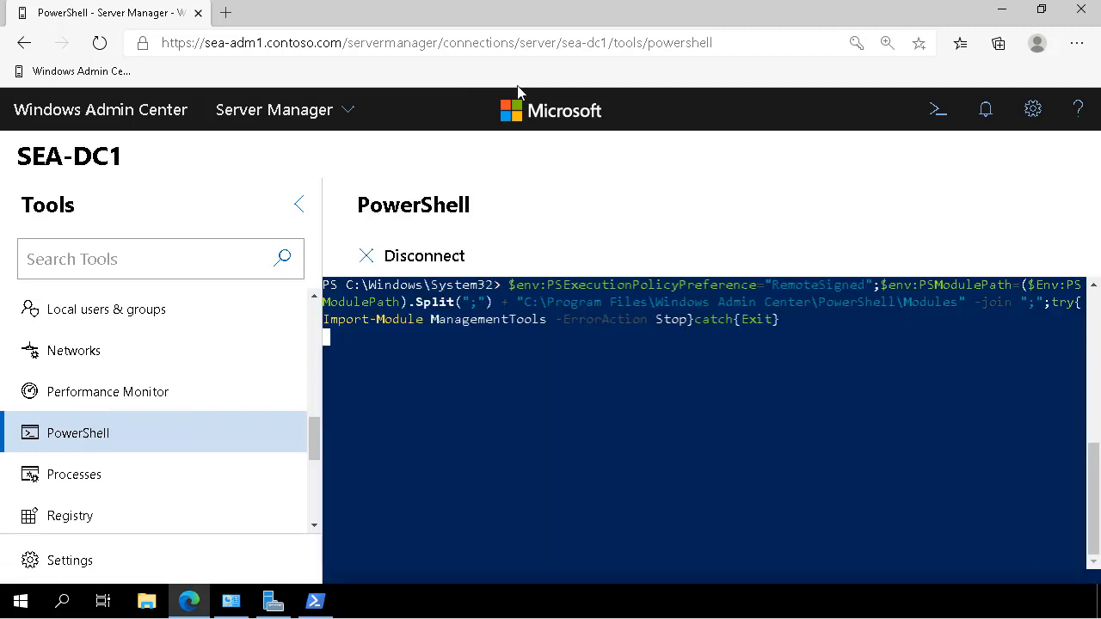
pyautogui.click(302, 206)
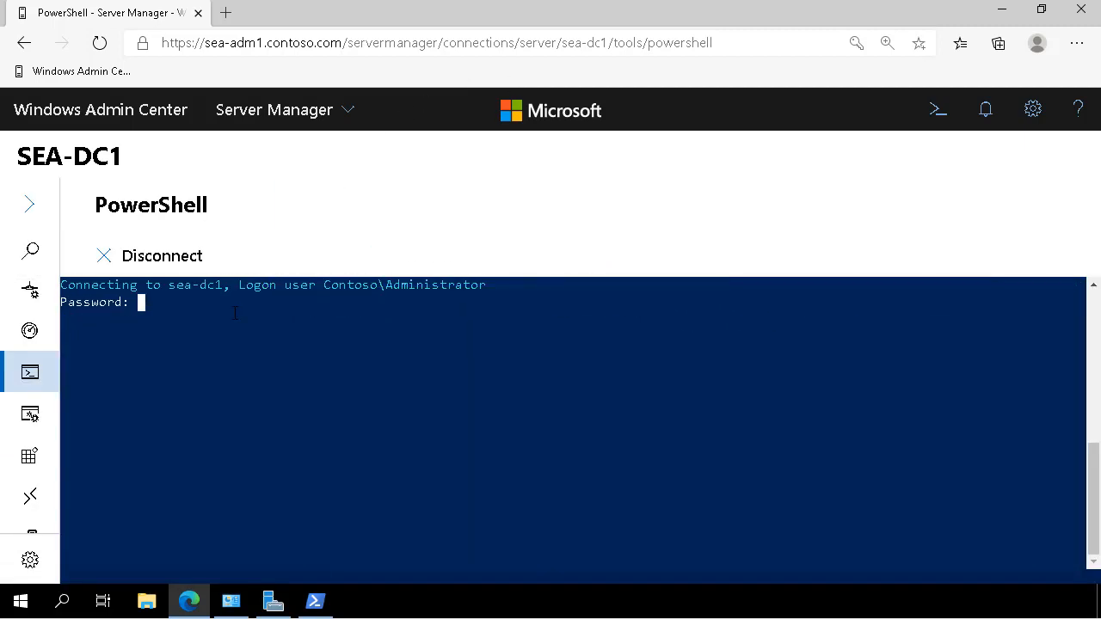
pyautogui.write('Pa55w.rd')
pyautogui.press('Return')
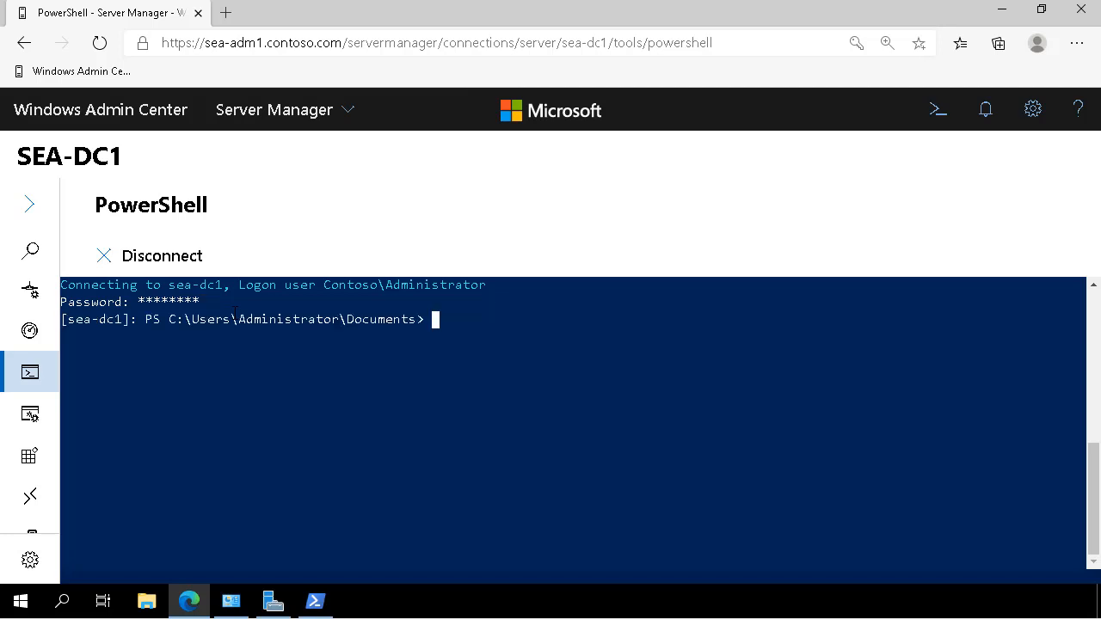
# Force a Group Policy update on SEA-DC1 with gpupdate /force
pyautogui.write('gpupdate /force')
pyautogui.press('Return')
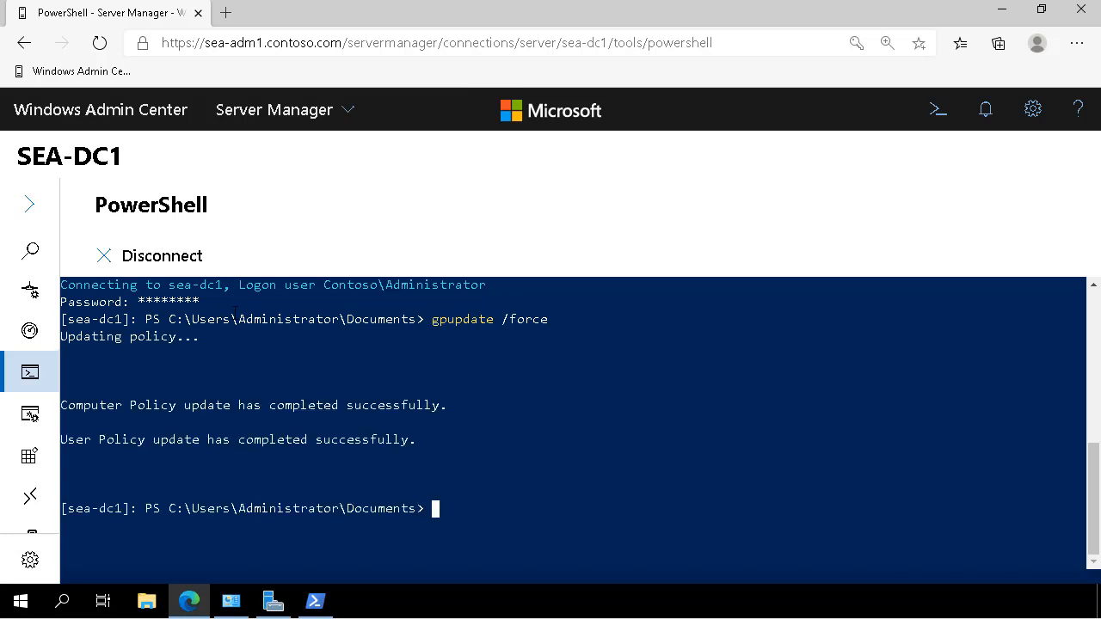
# Minimize the browser and refresh the server access status of SEA-DC1 in the IPAM server inventory
pyautogui.click(1001, 11)
pyautogui.rightClick(315, 222)
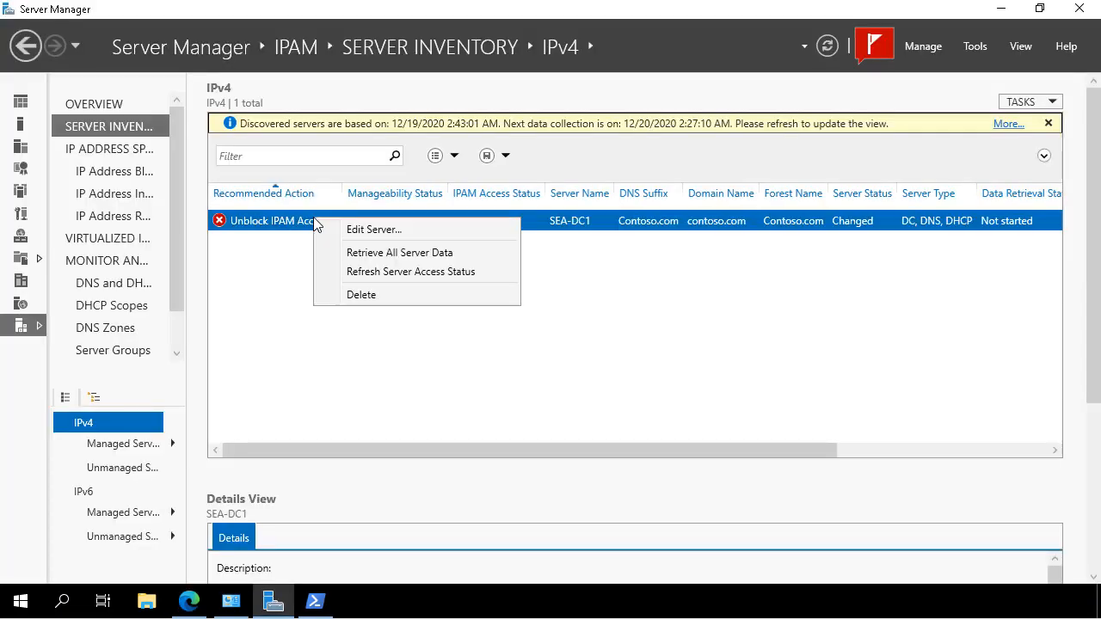
pyautogui.click(360, 273)
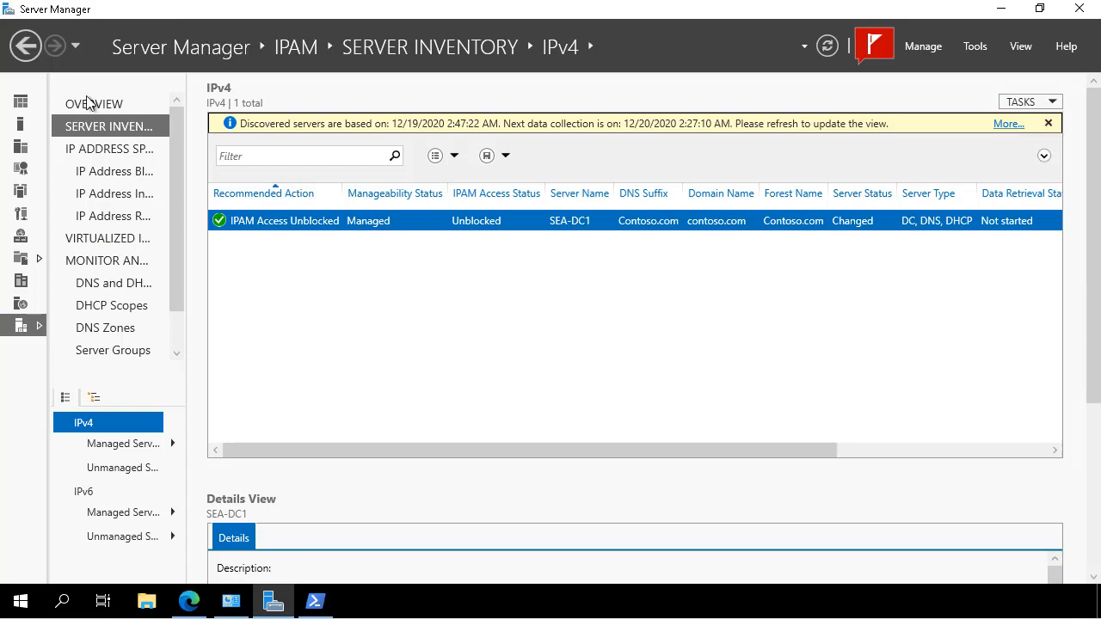
# Retrieve all server data from SEA-DC1 and return to the IPAM overview
pyautogui.rightClick(277, 229)
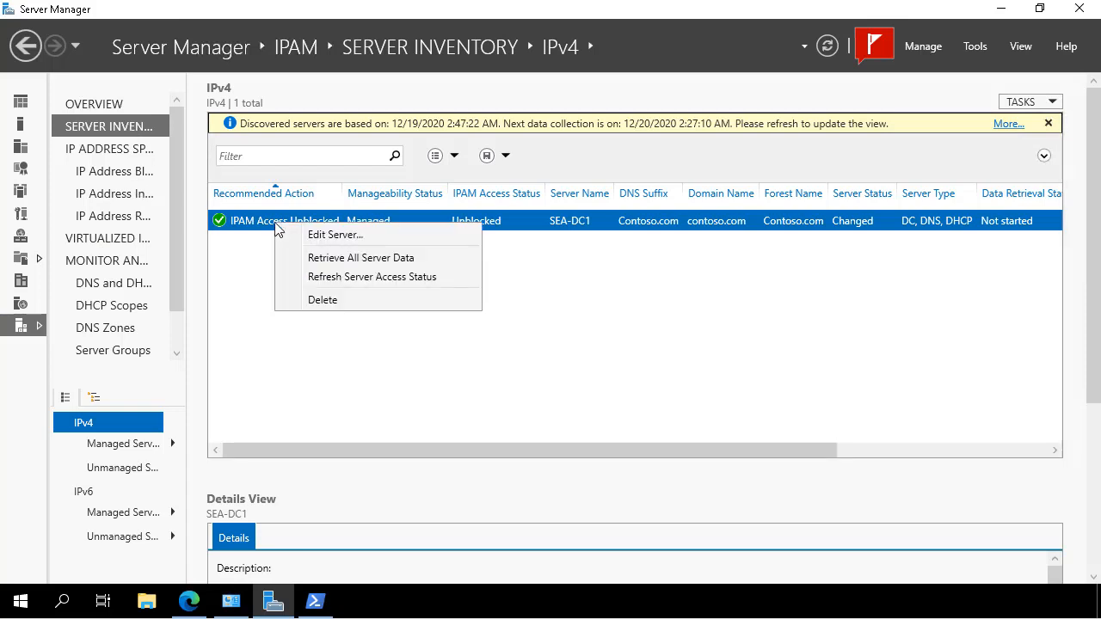
pyautogui.click(360, 258)
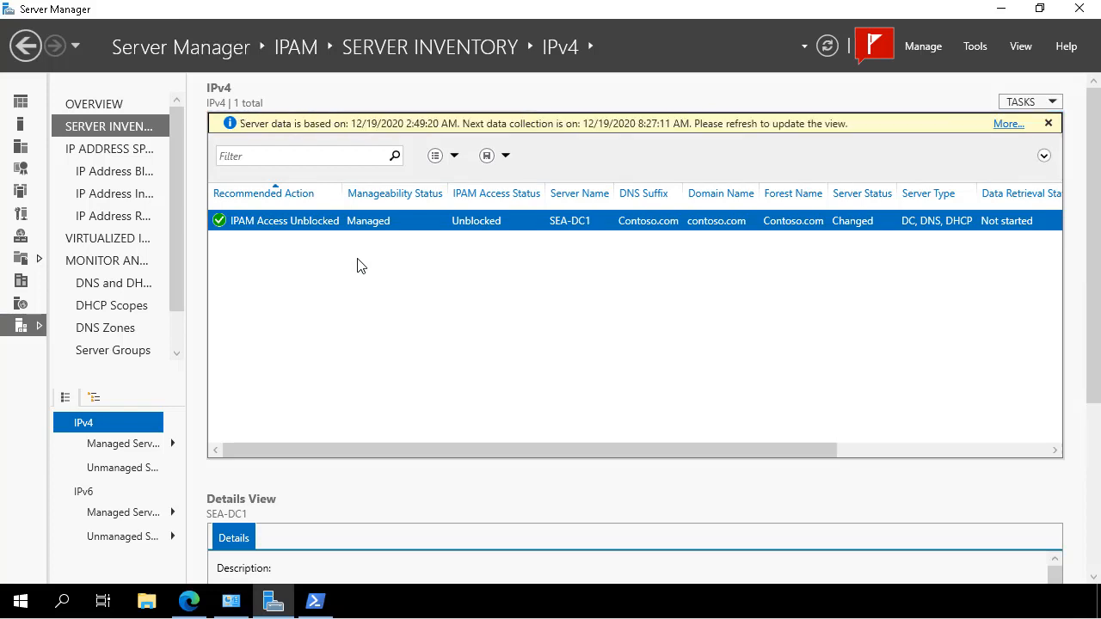
pyautogui.click(86, 107)
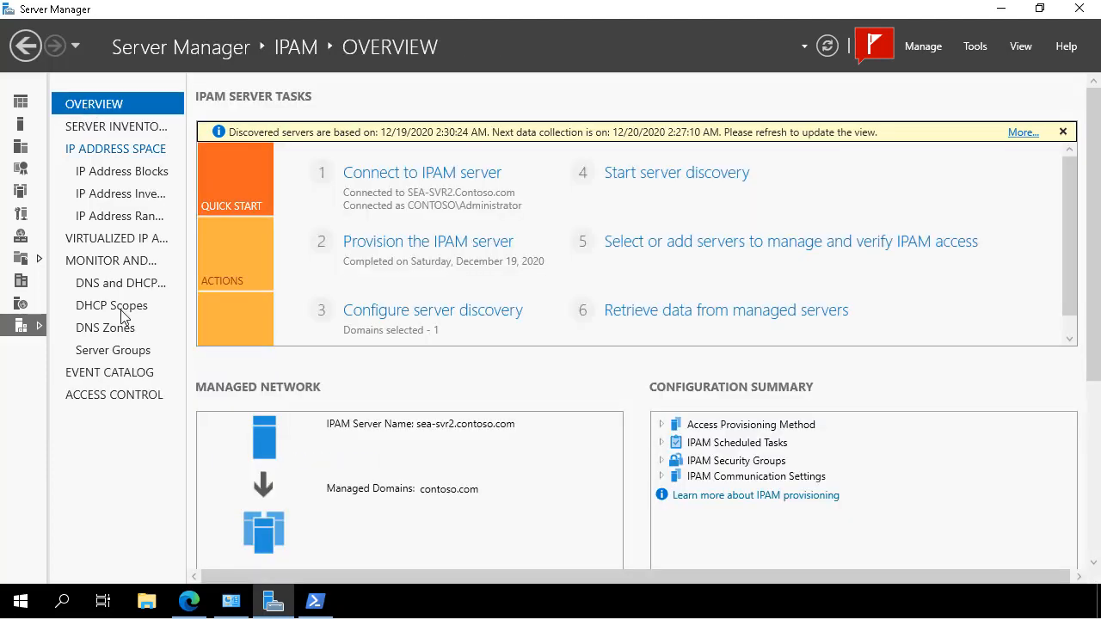
# Review the IPv4 address blocks and the Contoso DHCP scope's options, event catalog and scope properties in IPAM
pyautogui.click(96, 172)
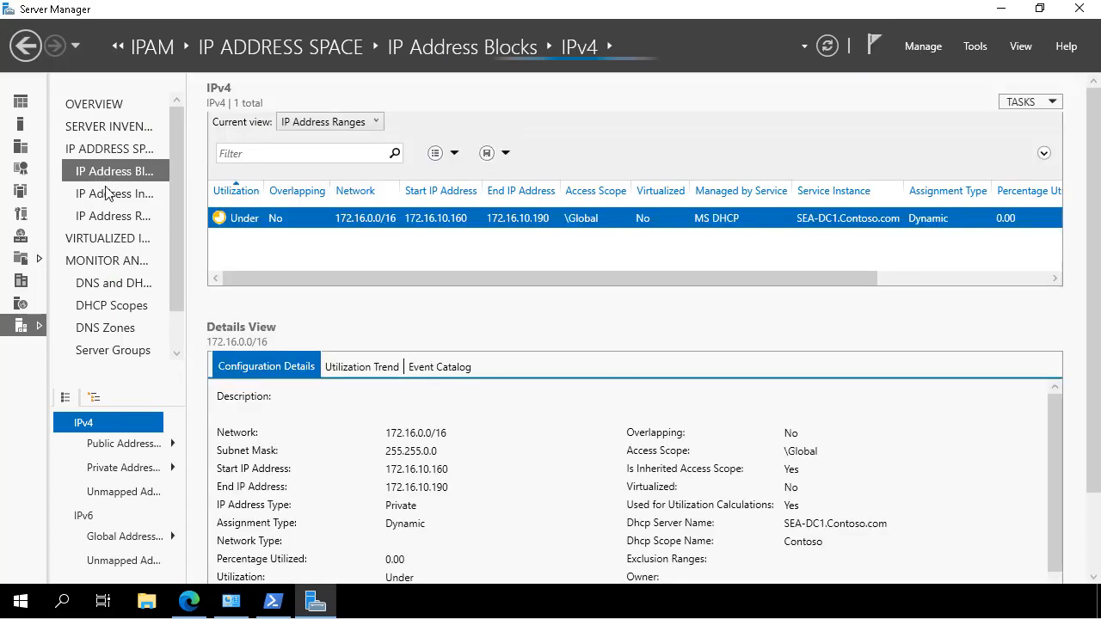
pyautogui.click(98, 312)
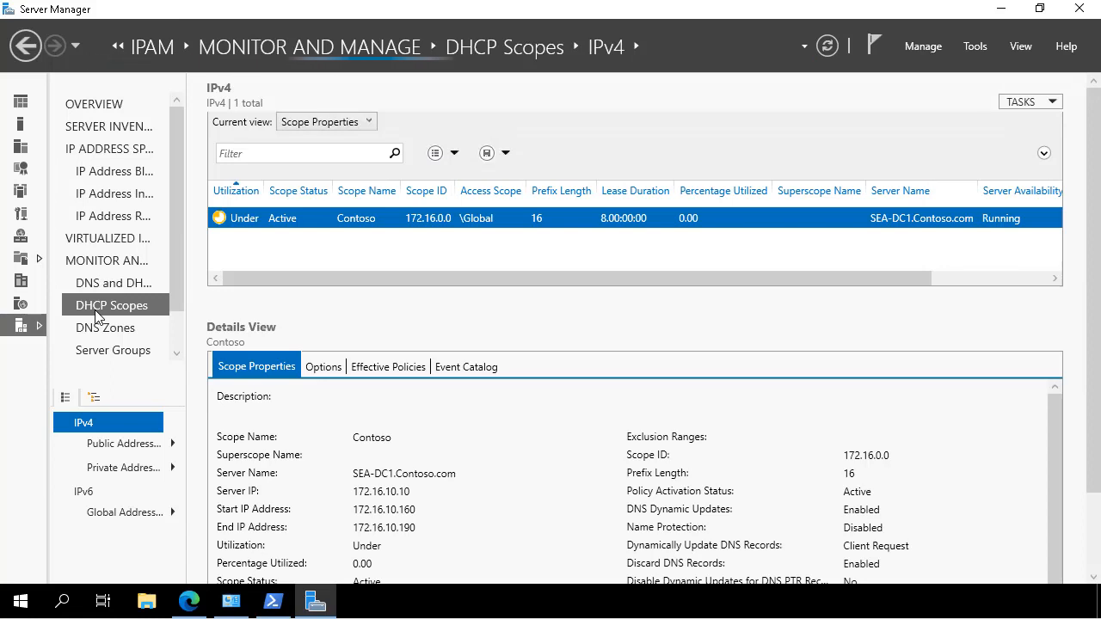
pyautogui.click(336, 370)
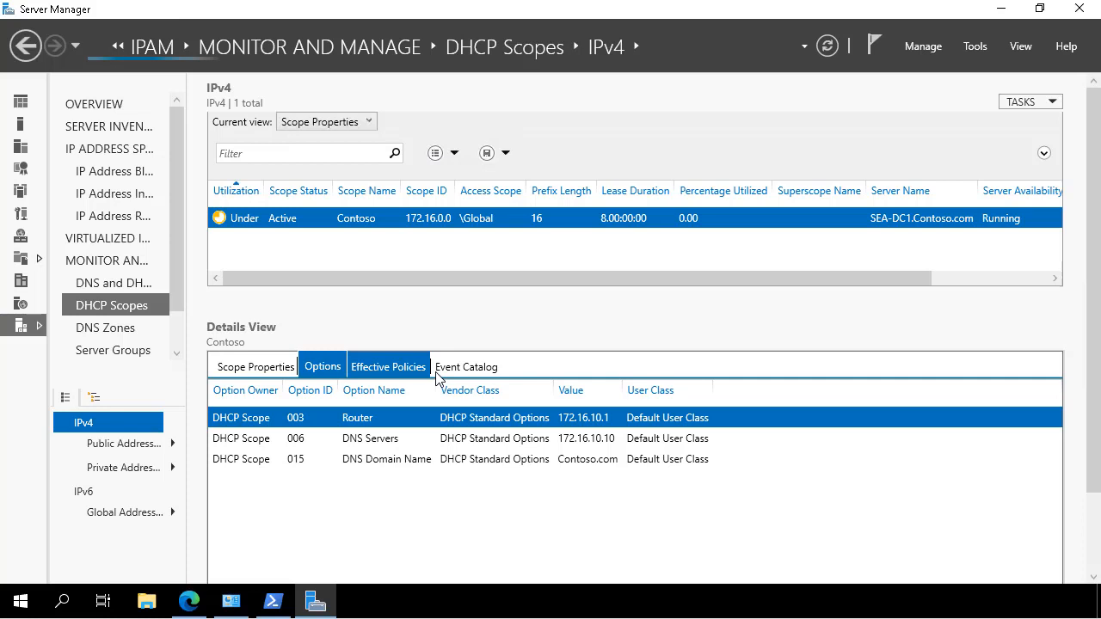
pyautogui.click(469, 371)
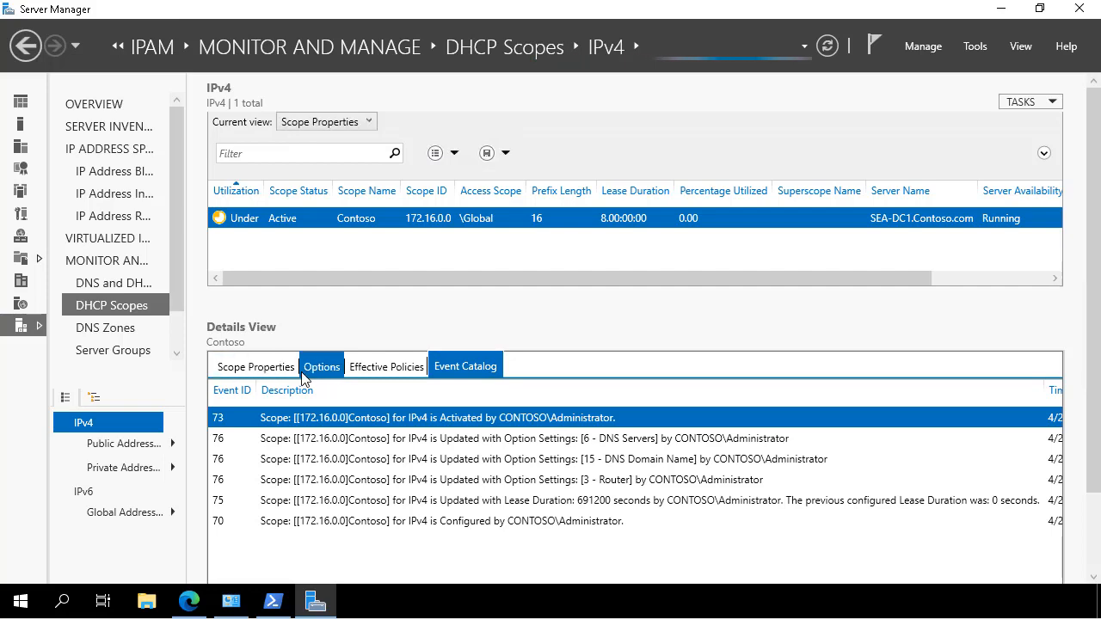
pyautogui.click(256, 370)
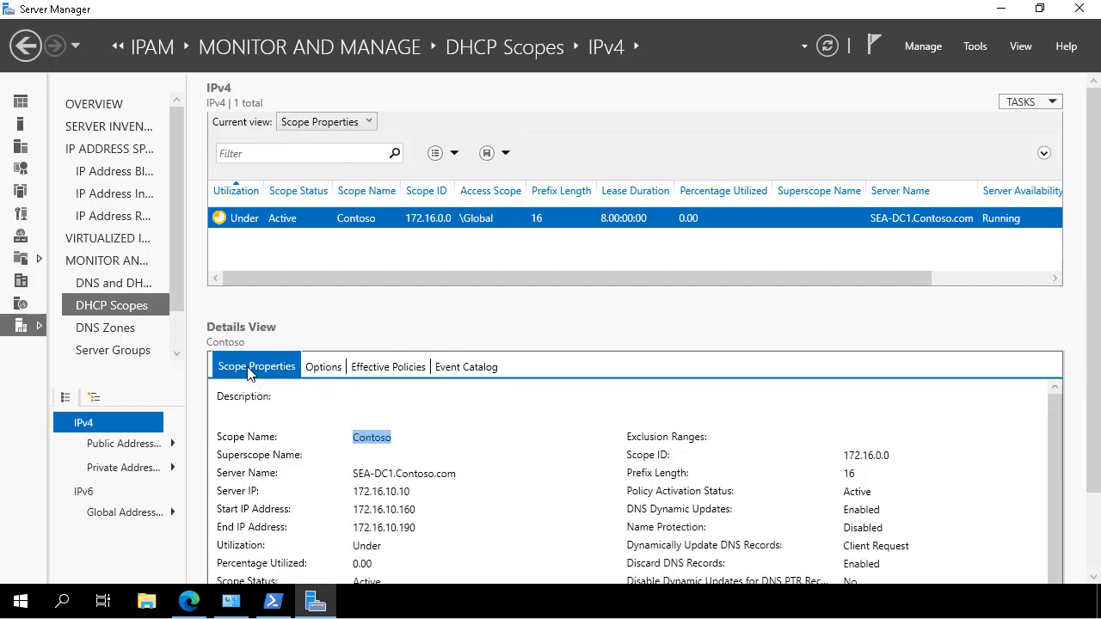
# Examine the Contoso.com forward lookup zone's authoritative servers and zone properties among the DNS zones
pyautogui.click(111, 330)
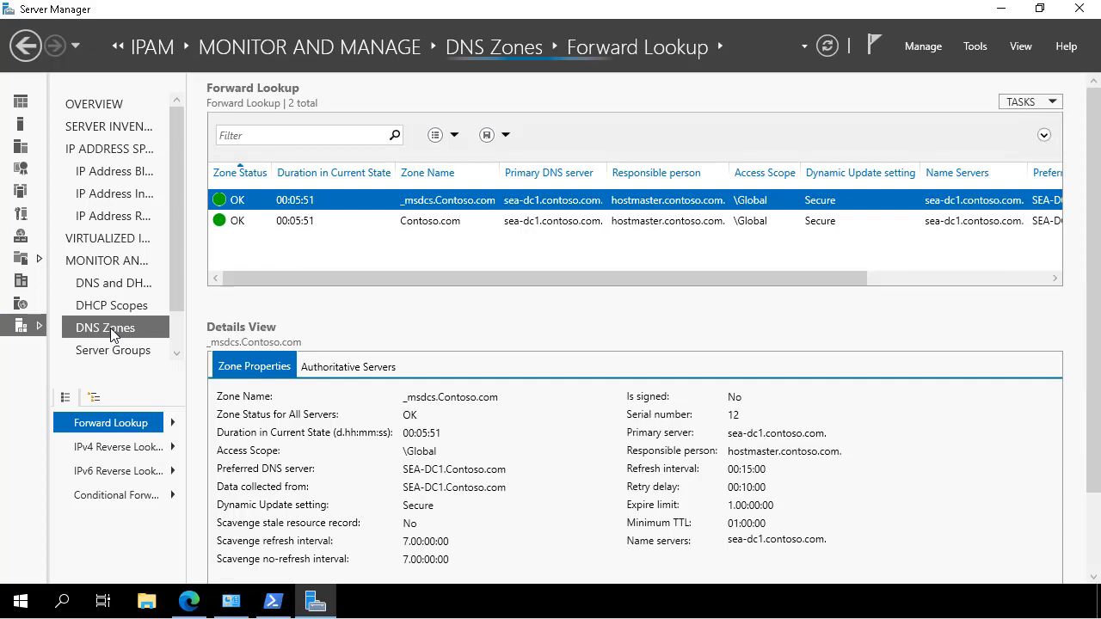
pyautogui.click(423, 225)
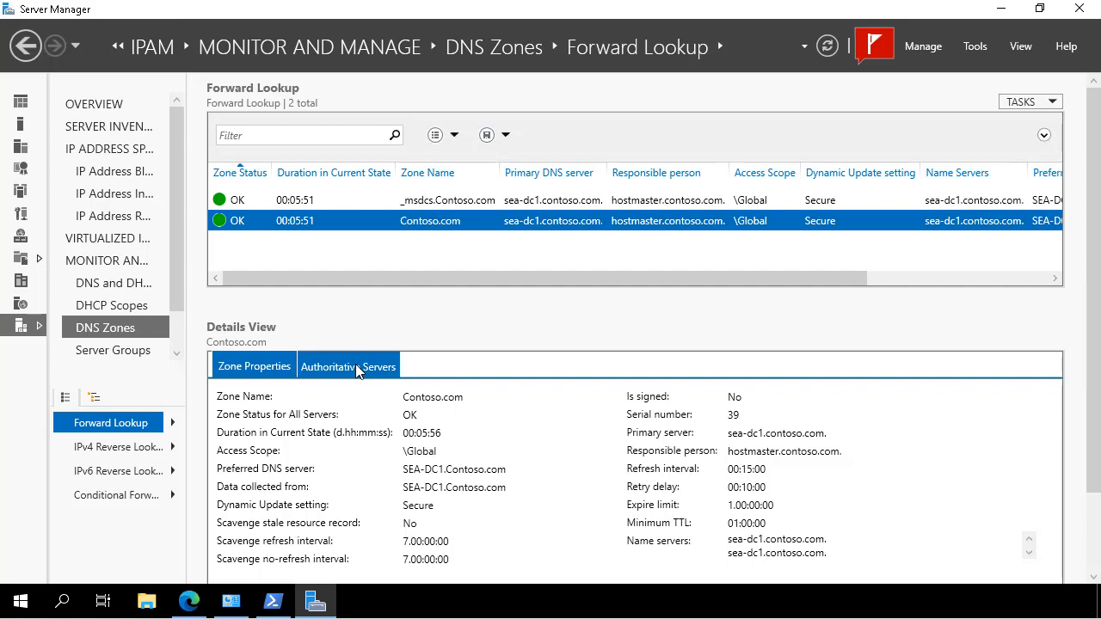
pyautogui.click(355, 367)
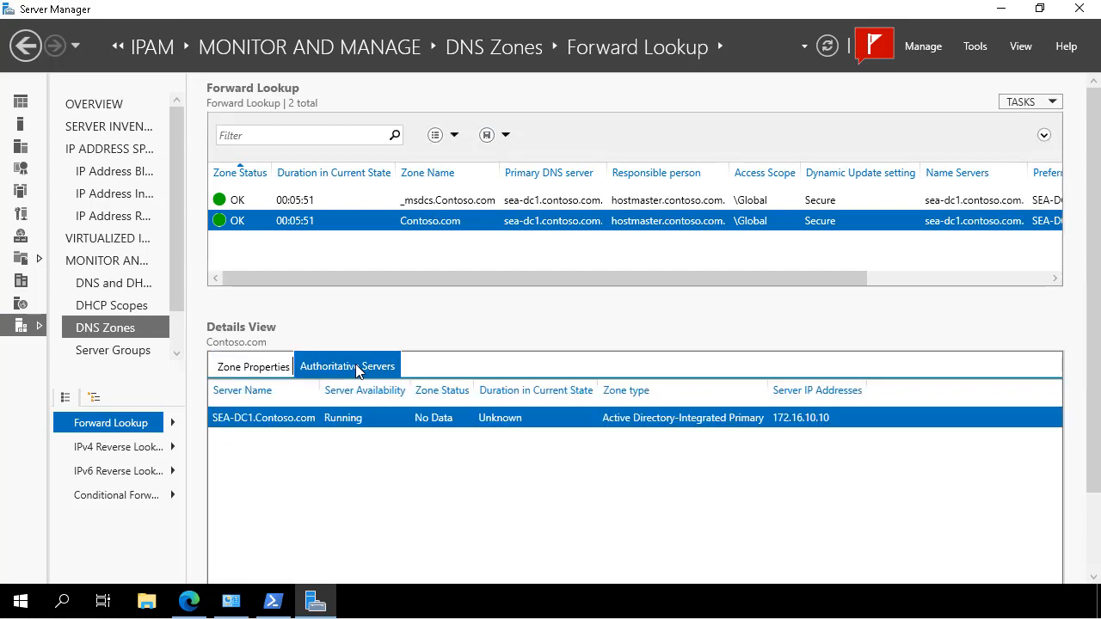
pyautogui.click(223, 363)
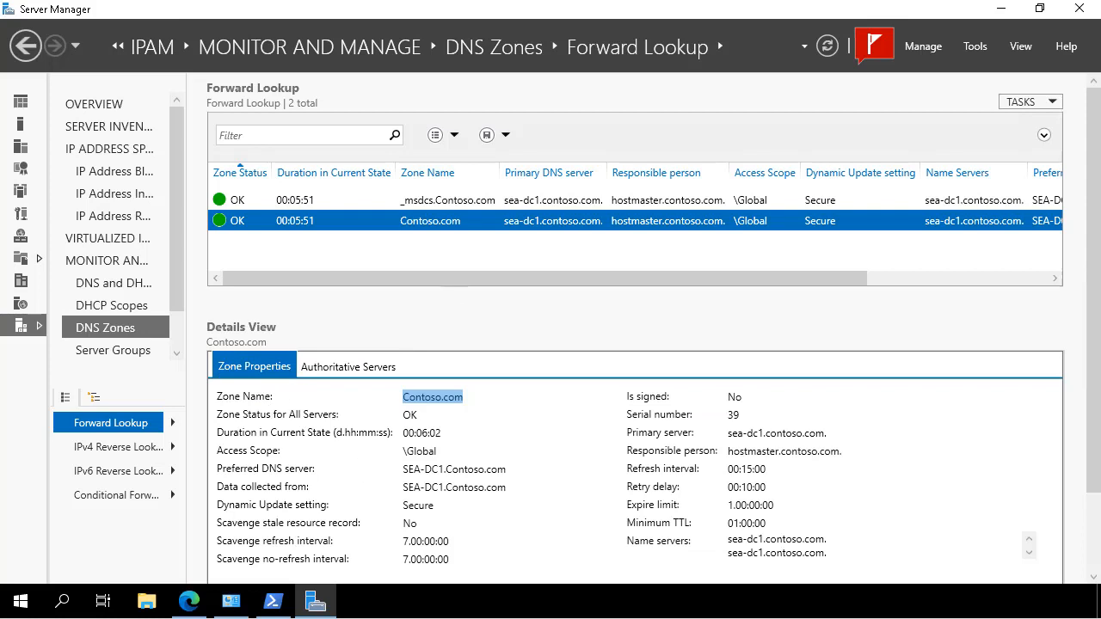